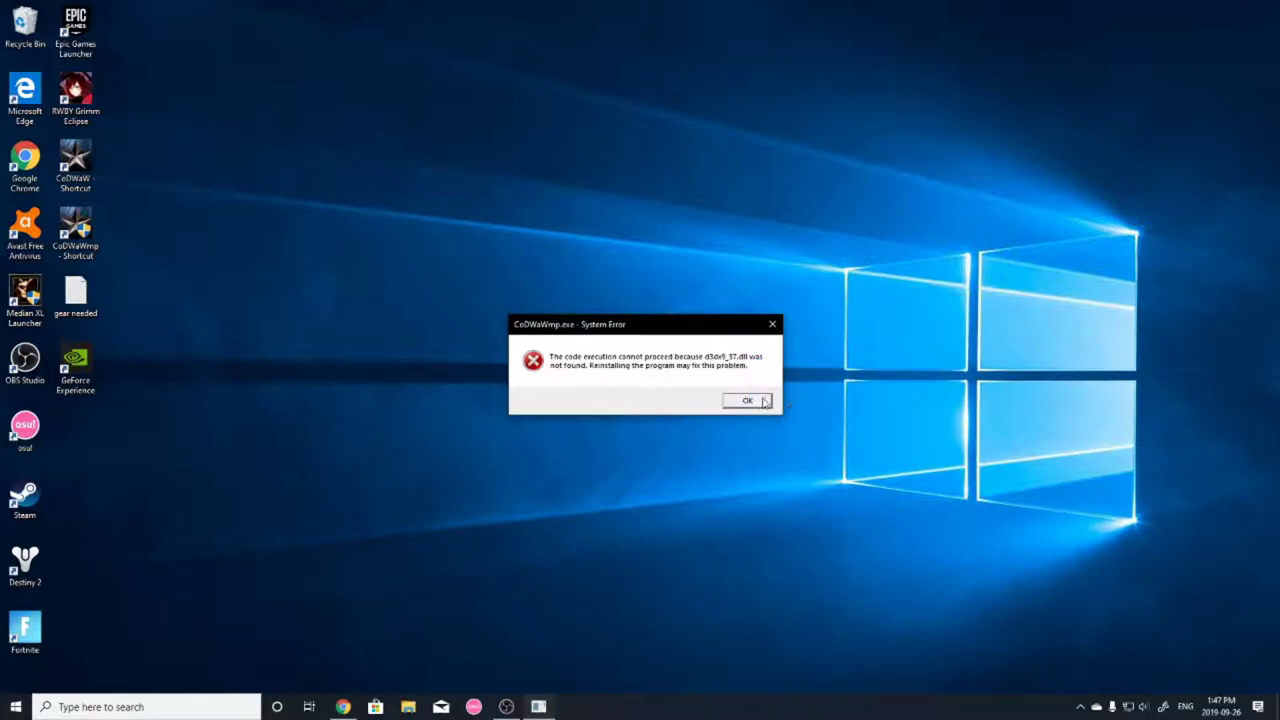
Step: Dismiss the missing d3dx9_37.dll error and open Control Panel's Programs page via Run 'control panel'
{"action": "left_click", "coordinate": [748, 401]}
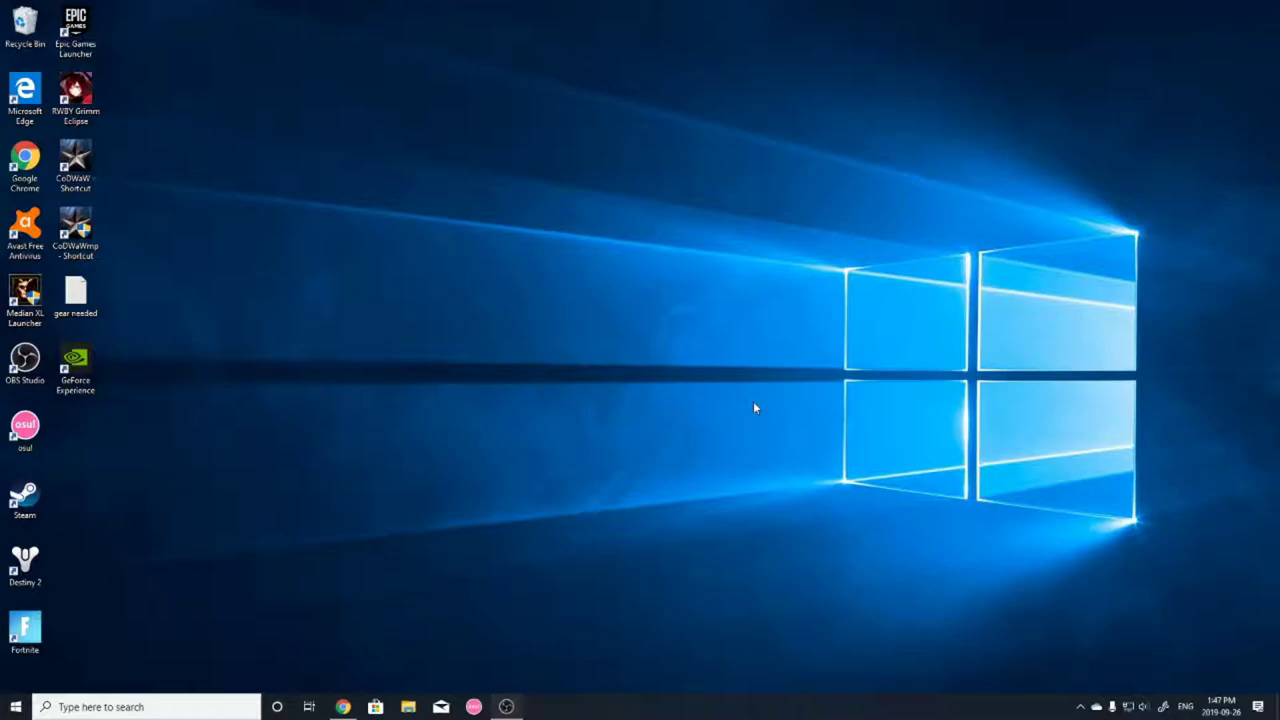
{"action": "key", "text": "super+r"}
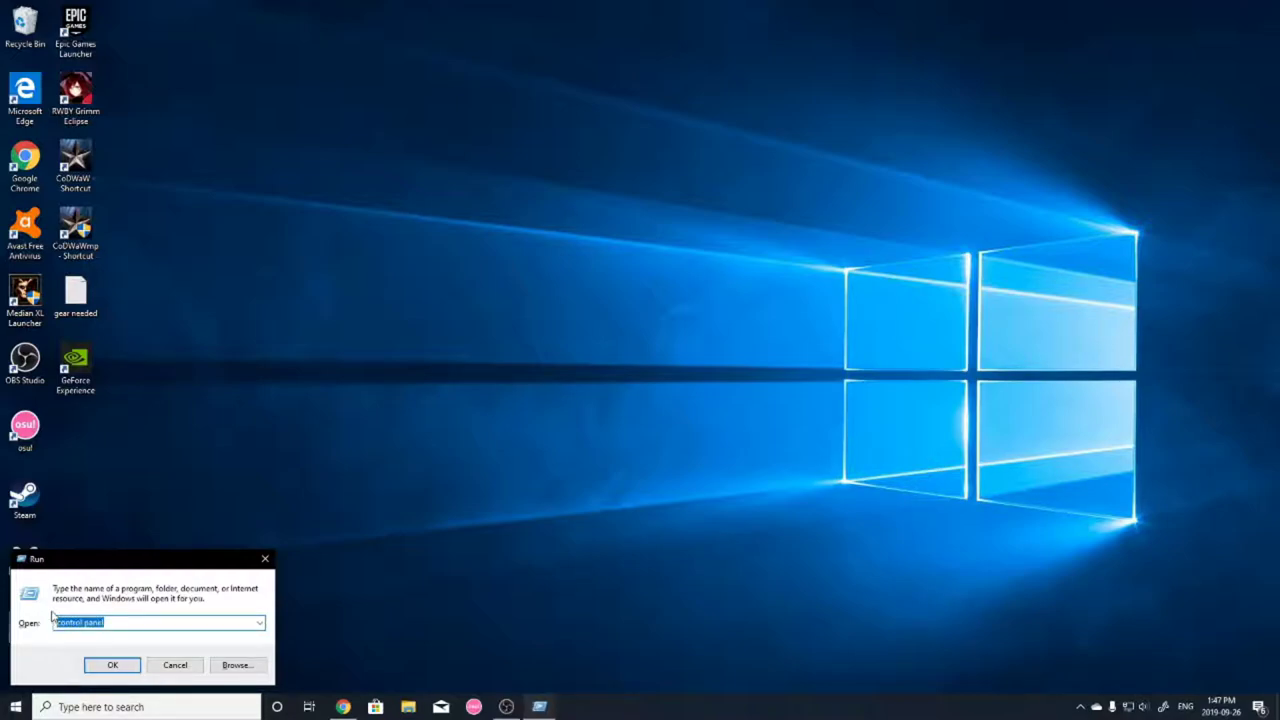
{"action": "type", "text": "cont"}
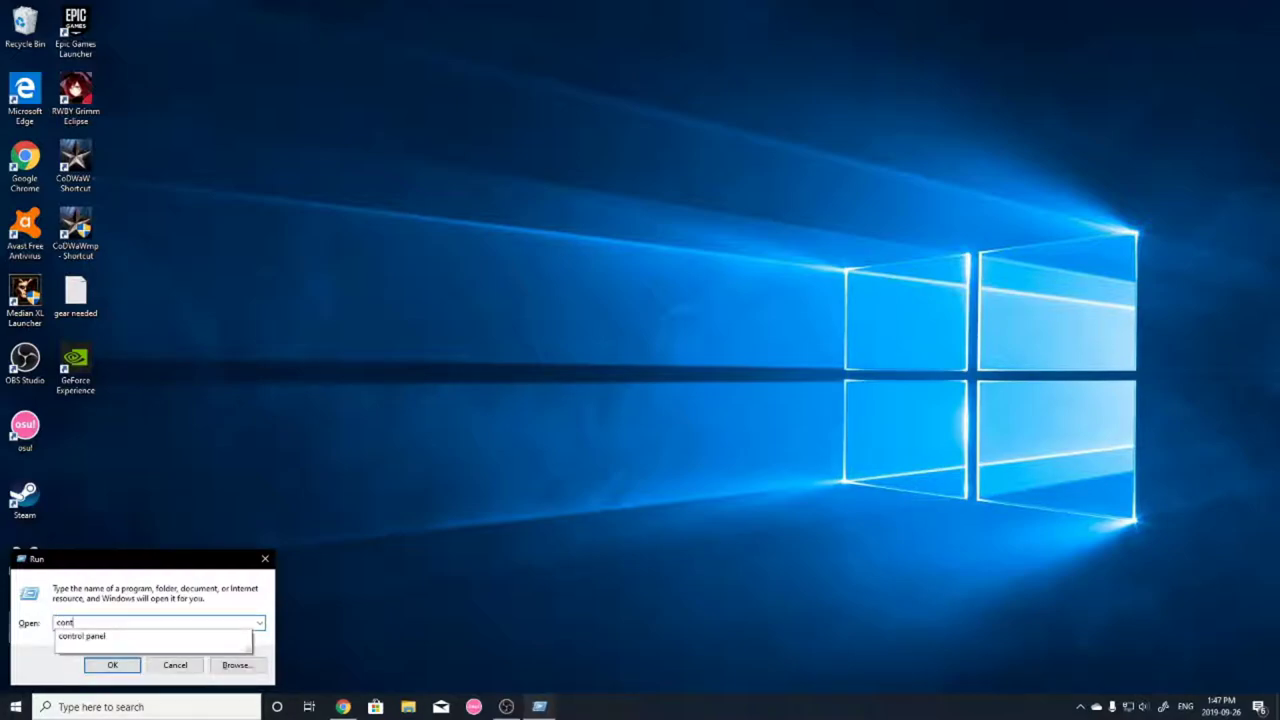
{"action": "type", "text": "rol panel"}
{"action": "key", "text": "Return"}
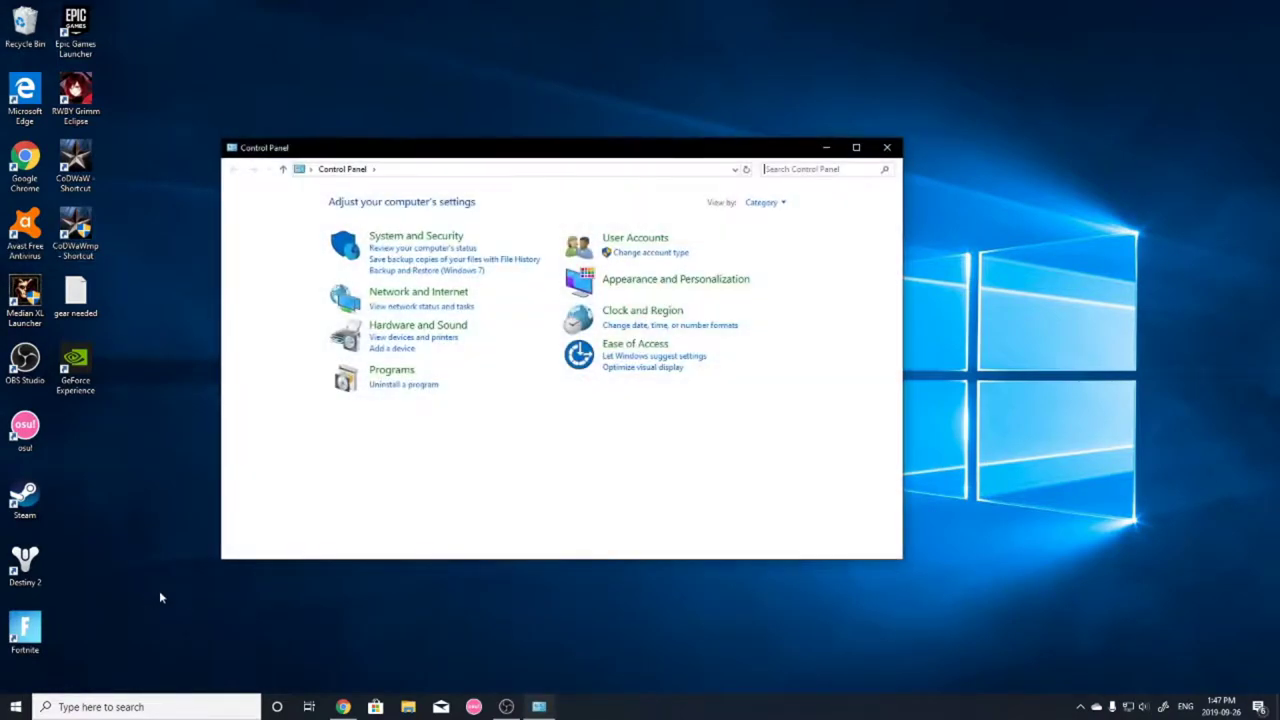
{"action": "left_click_drag", "start_coordinate": [480, 149], "coordinate": [590, 118]}
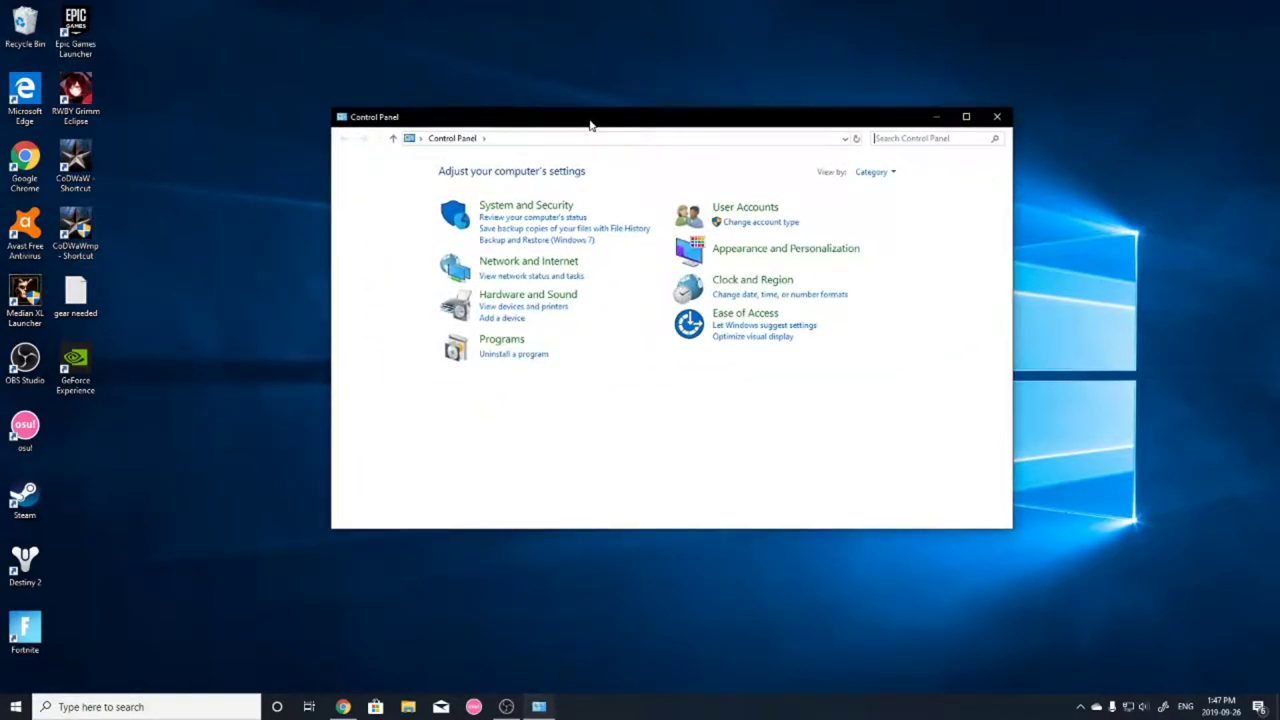
{"action": "left_click", "coordinate": [501, 341]}
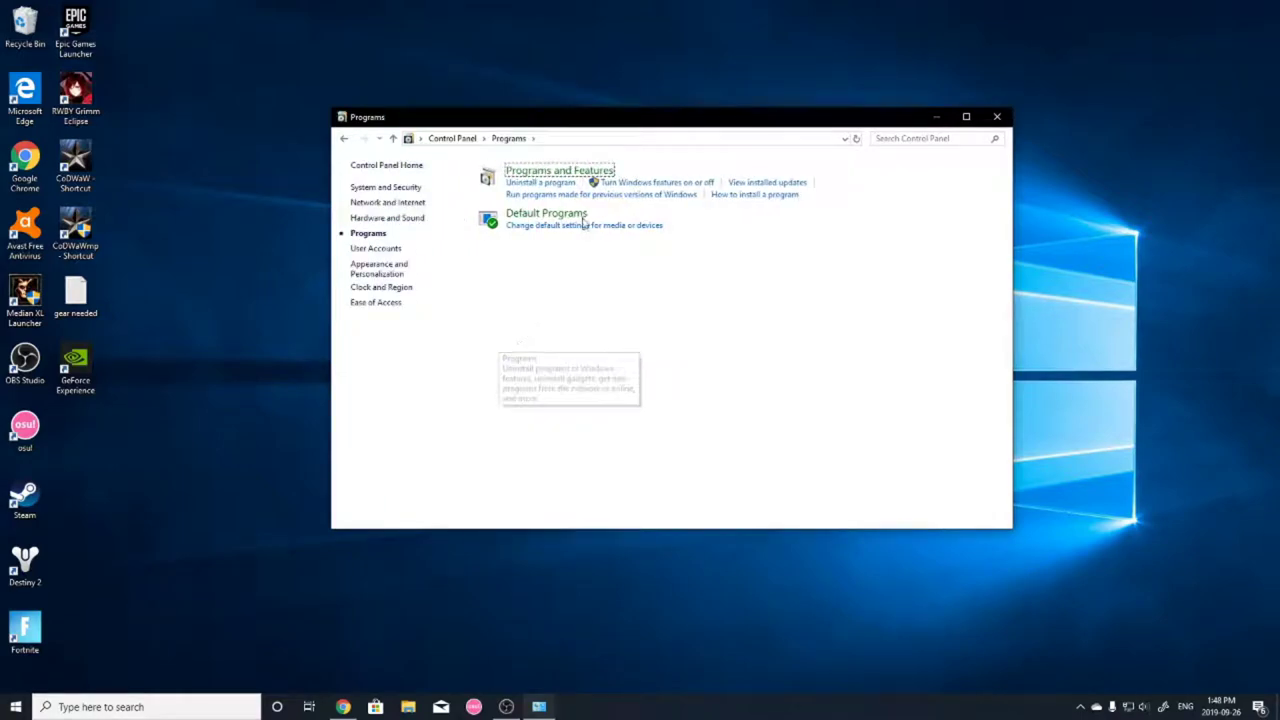
Step: Tick DirectPlay under Legacy Components in Windows Features and apply the change
{"action": "left_click", "coordinate": [657, 184]}
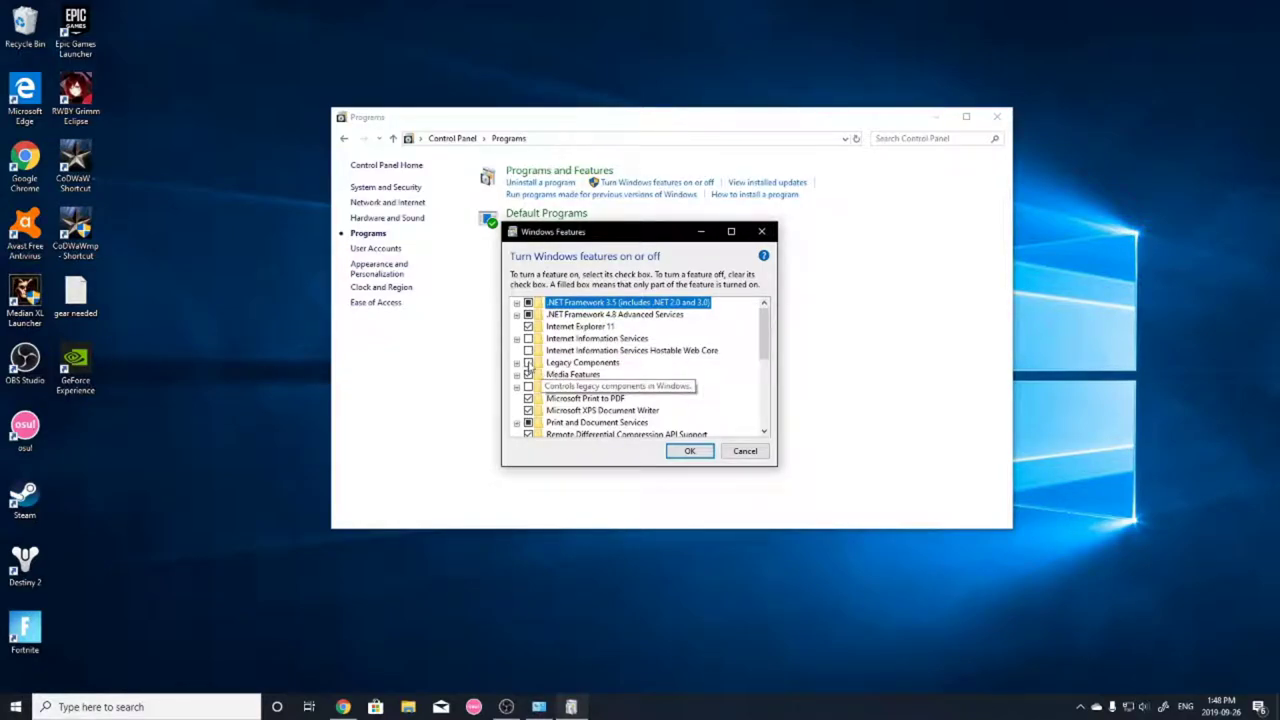
{"action": "left_click", "coordinate": [557, 365]}
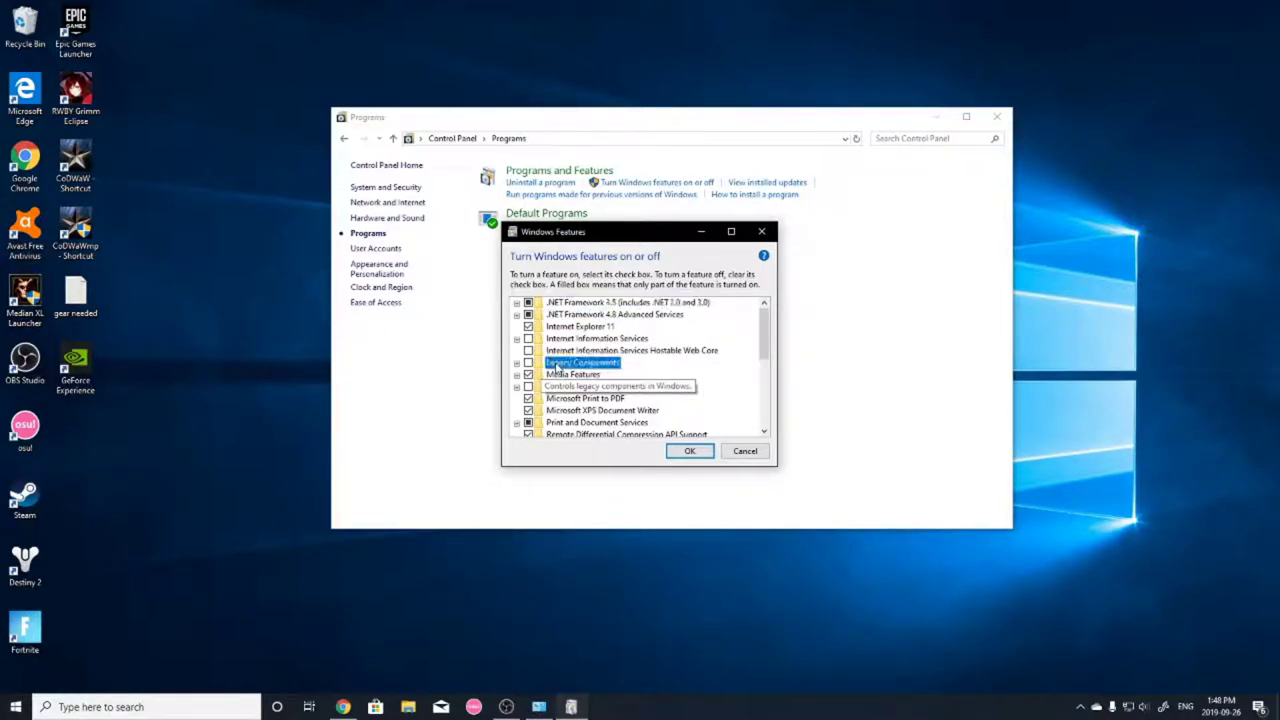
{"action": "left_click", "coordinate": [517, 363]}
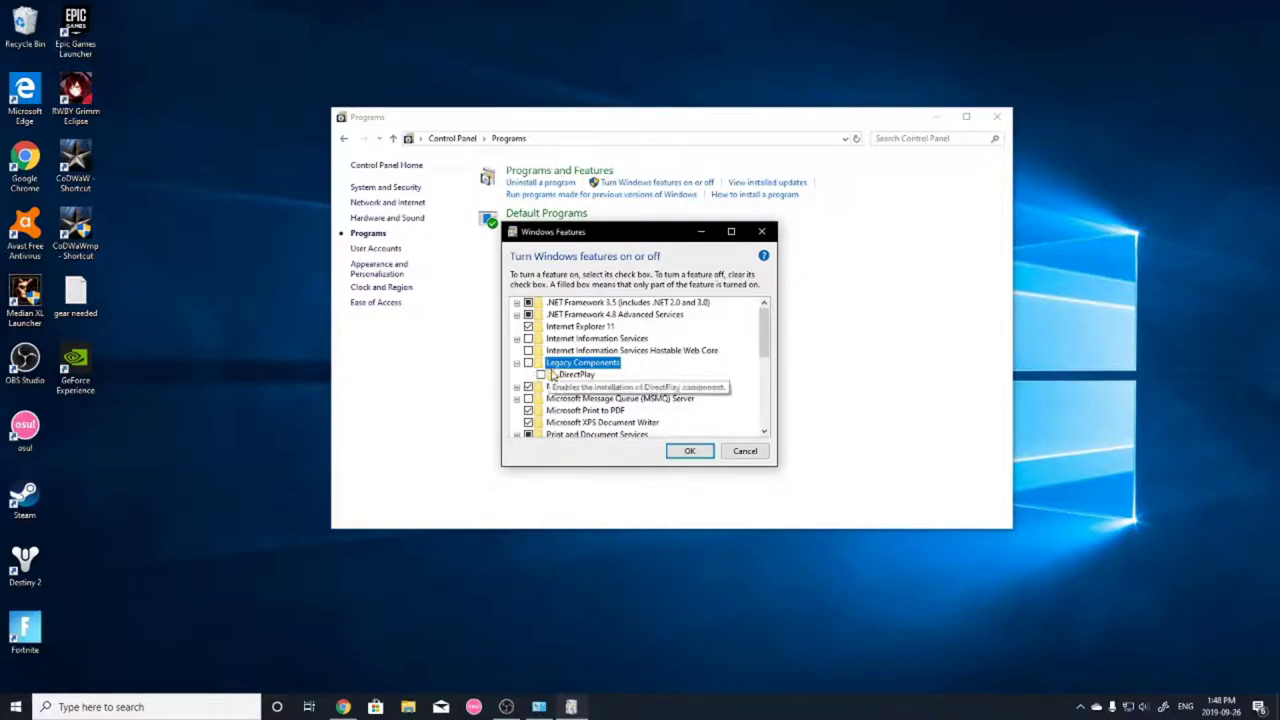
{"action": "left_click", "coordinate": [566, 375]}
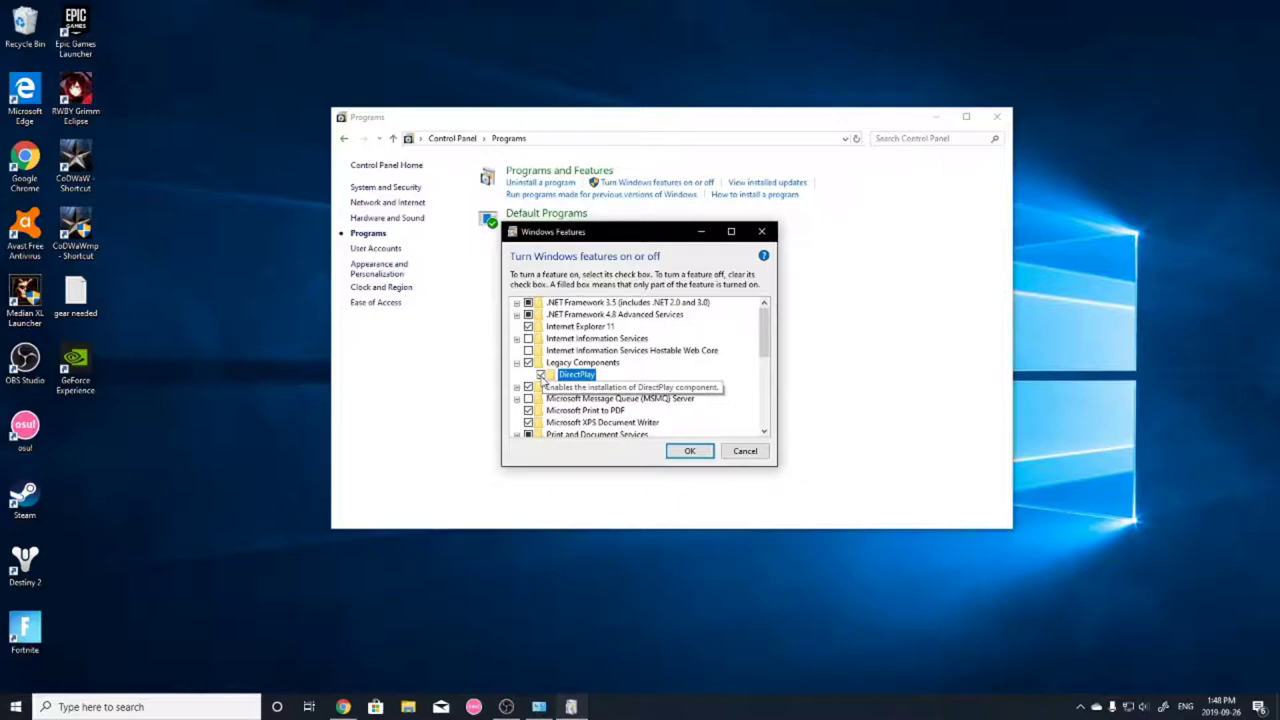
{"action": "left_click", "coordinate": [541, 375]}
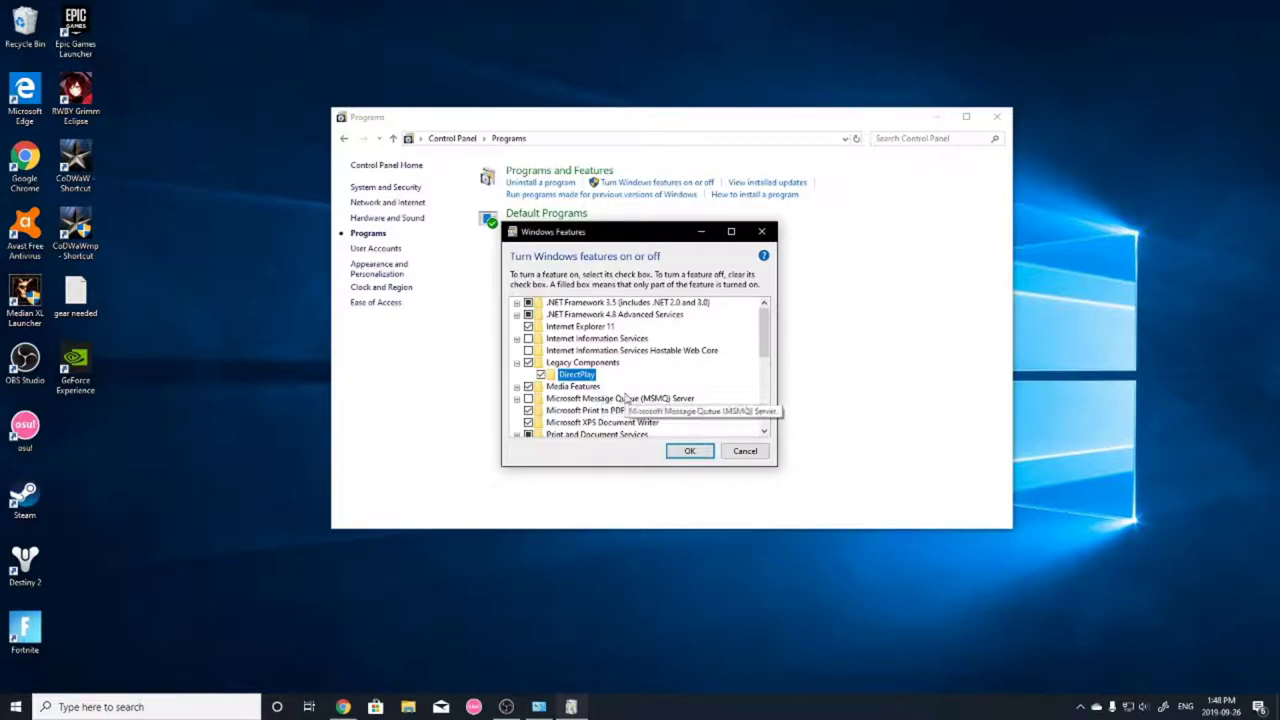
{"action": "left_click", "coordinate": [689, 452]}
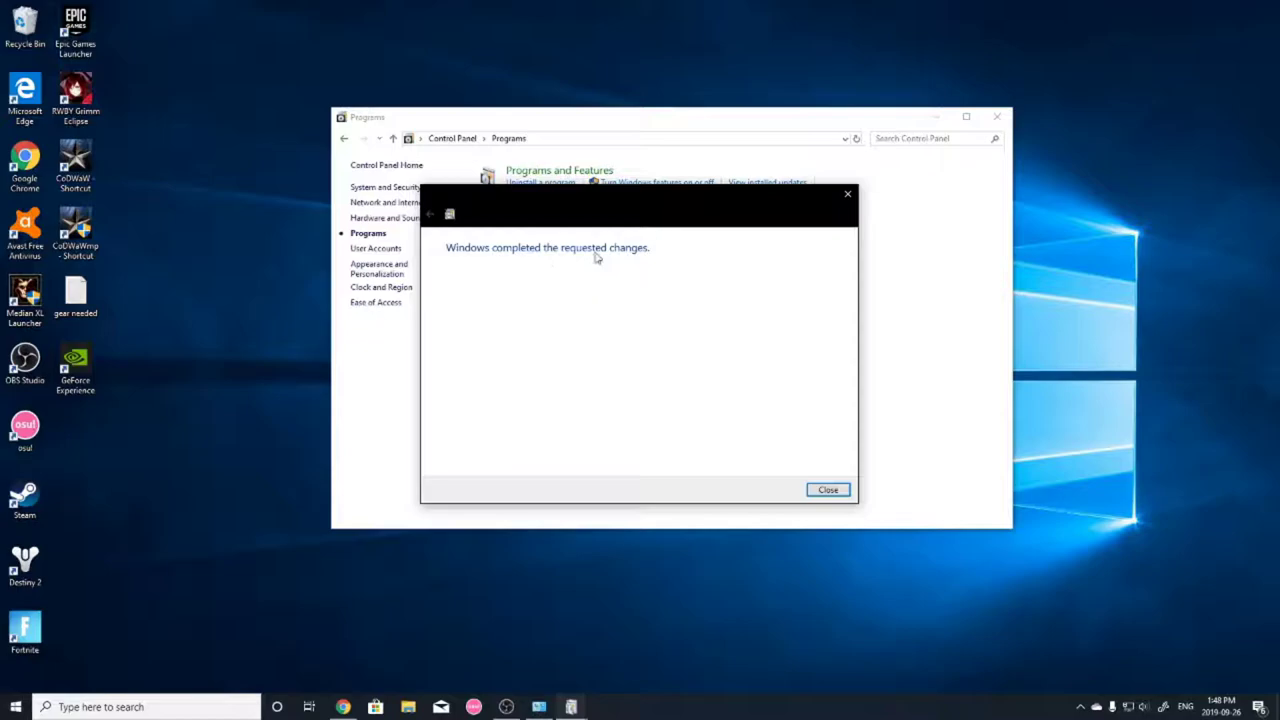
Step: Dismiss the completed-changes message, close Control Panel and bring Chrome back
{"action": "left_click", "coordinate": [826, 490]}
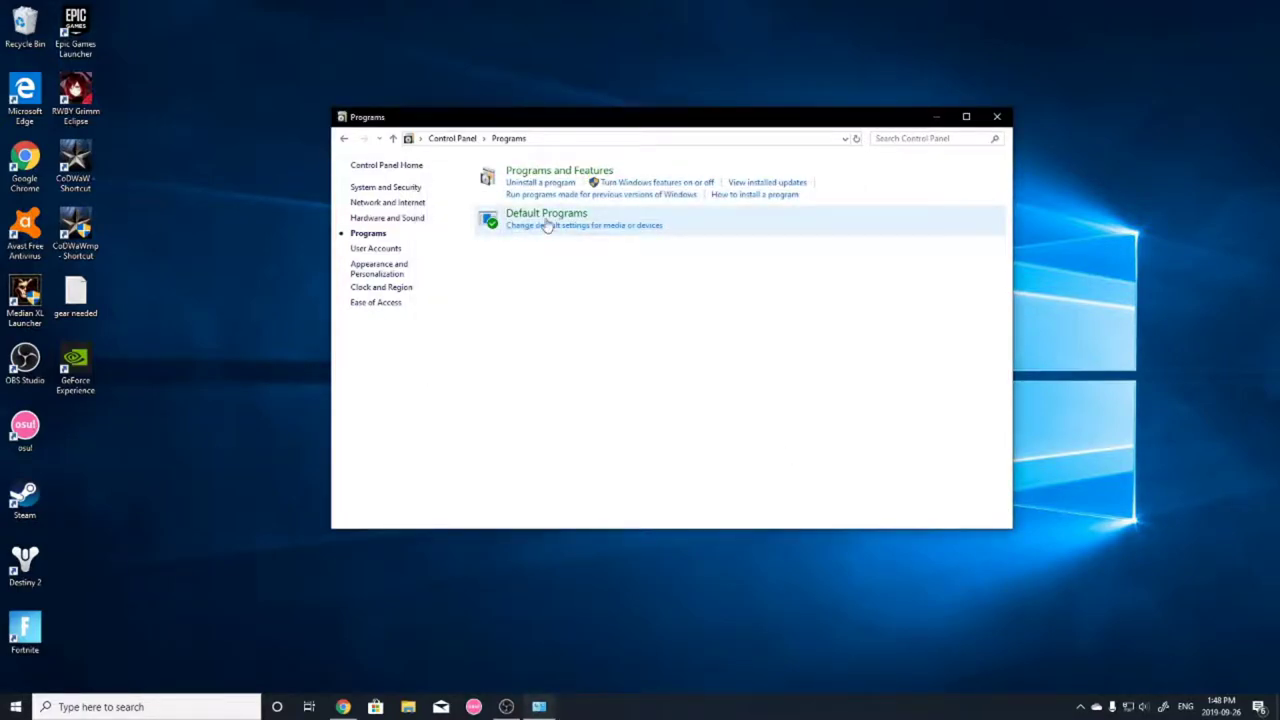
{"action": "left_click", "coordinate": [997, 117]}
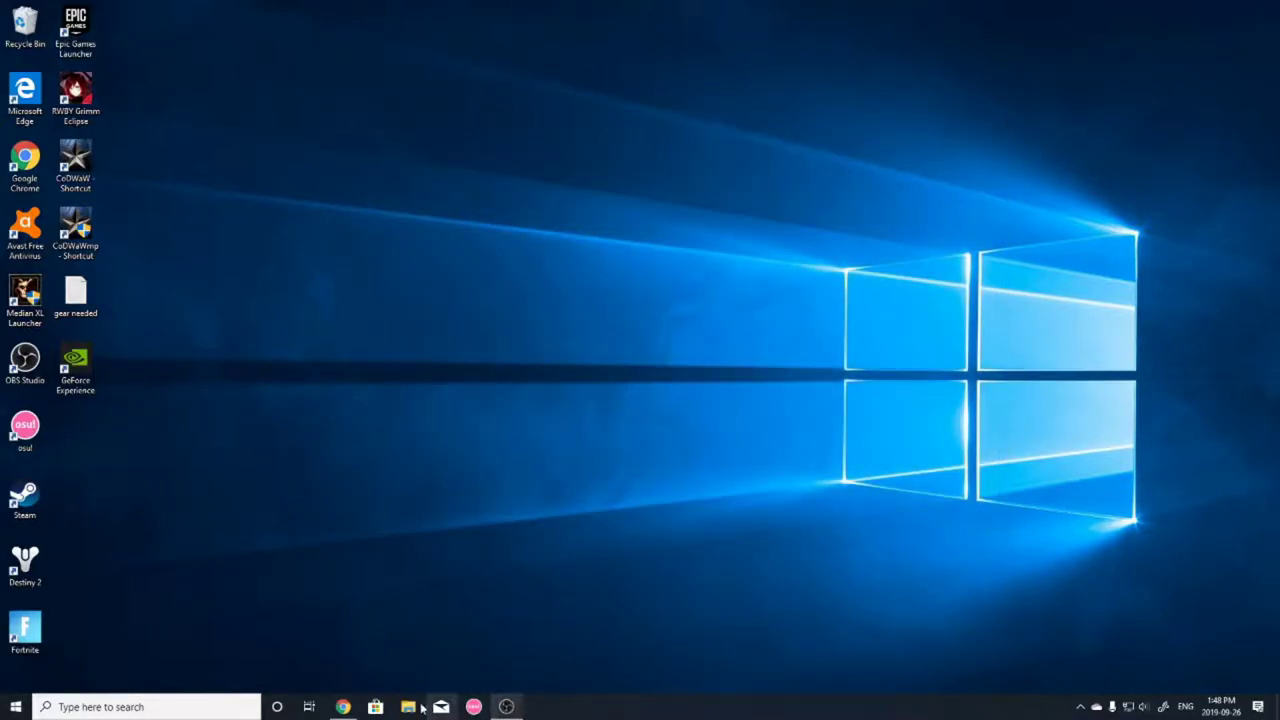
{"action": "left_click", "coordinate": [343, 707]}
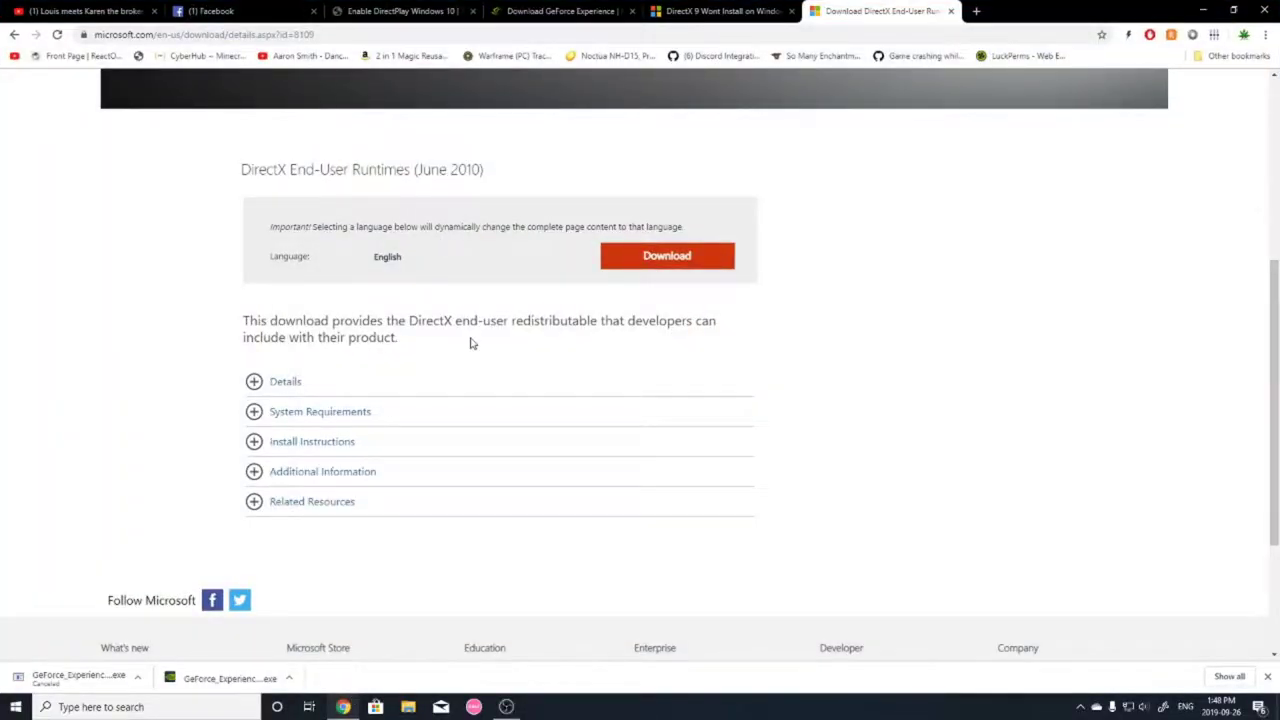
Step: Download the DirectX End-User Runtimes (June 2010) package from Microsoft's download page
{"action": "scroll", "coordinate": [470, 340], "scroll_direction": "up", "scroll_amount": 3}
{"action": "scroll", "coordinate": [351, 177], "scroll_direction": "up", "scroll_amount": 1}
{"action": "scroll", "coordinate": [329, 229], "scroll_direction": "down", "scroll_amount": 3}
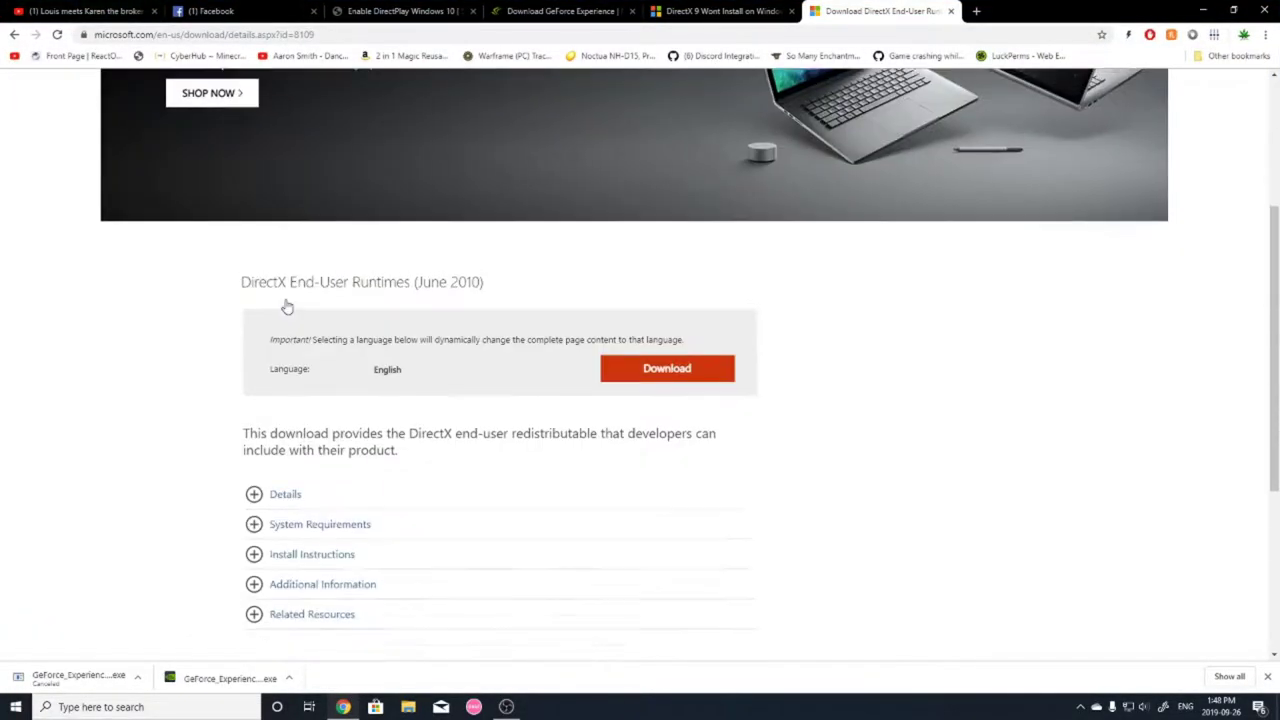
{"action": "left_click_drag", "start_coordinate": [253, 280], "coordinate": [484, 280]}
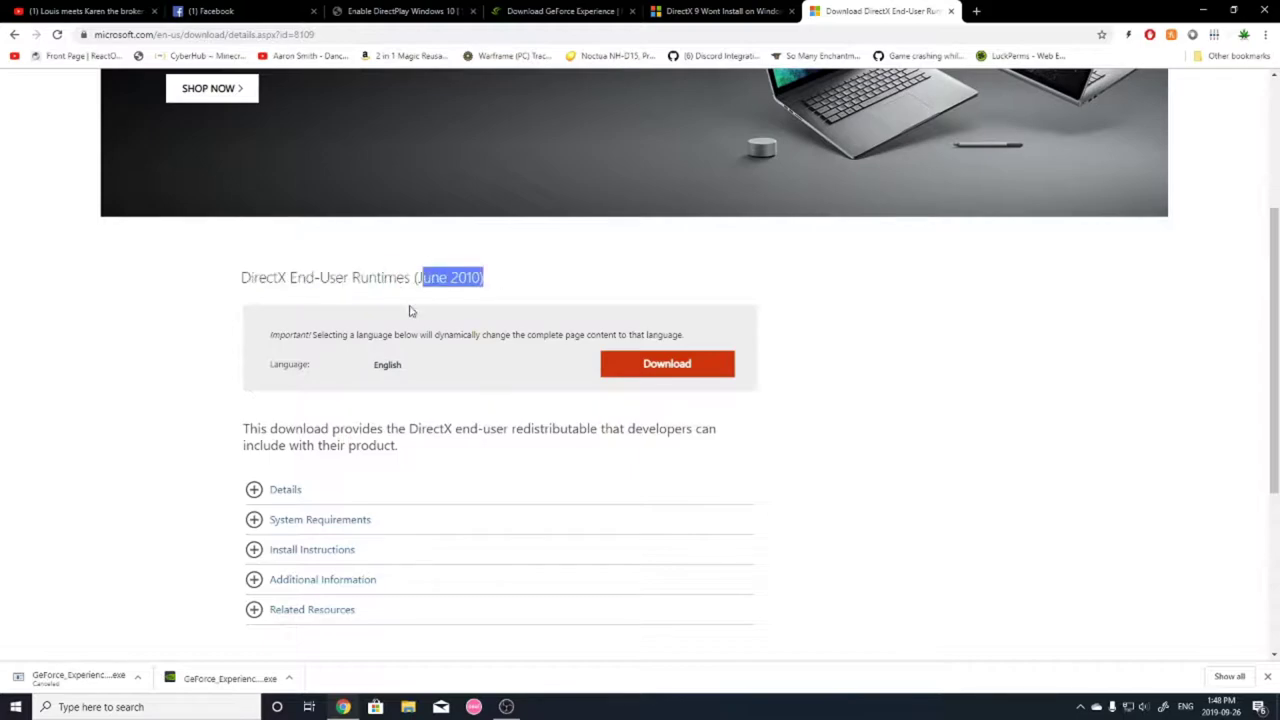
{"action": "left_click", "coordinate": [527, 291]}
{"action": "left_click", "coordinate": [645, 367]}
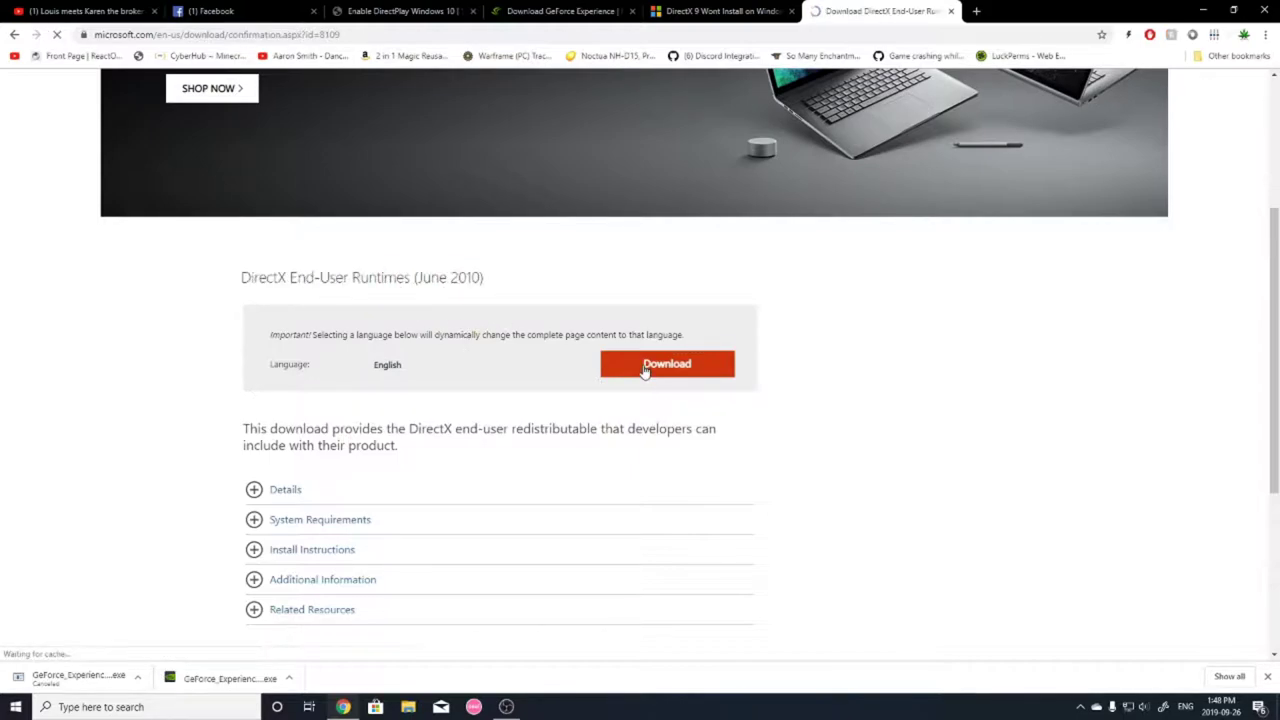
{"action": "scroll", "coordinate": [646, 371], "scroll_direction": "down", "scroll_amount": 4}
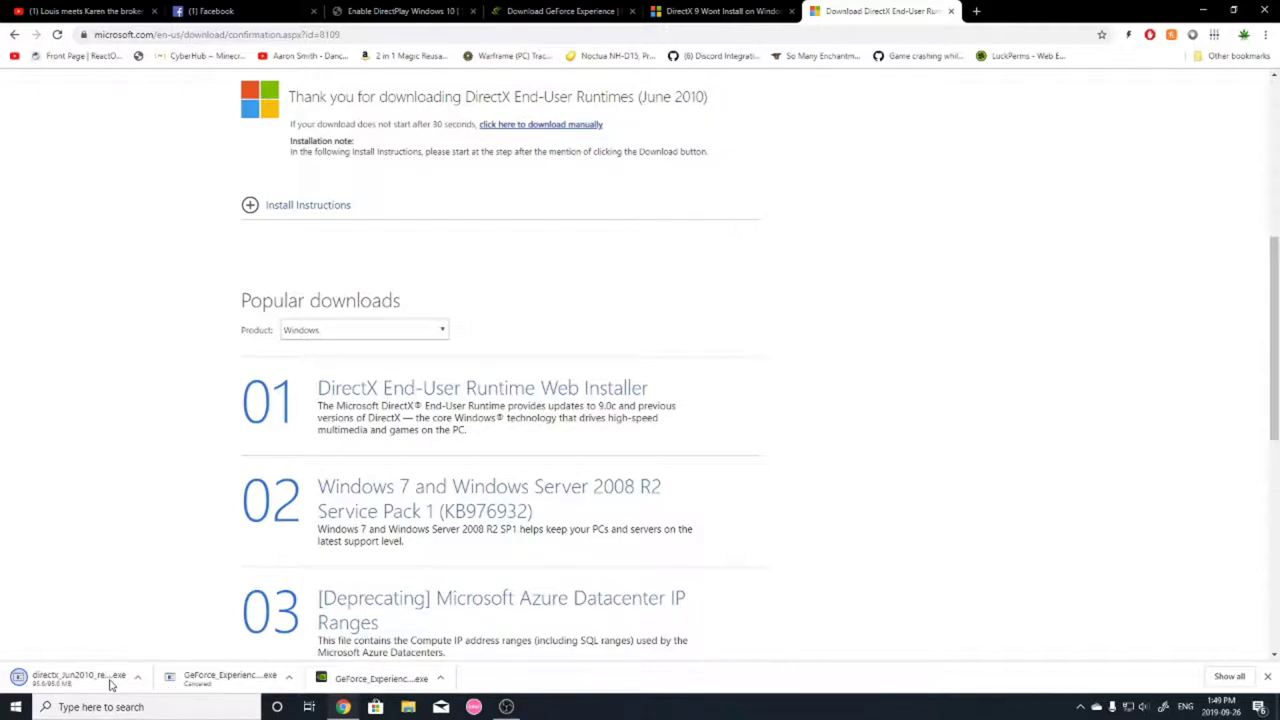
Step: Create a new folder named 'tutorial' on the desktop
{"action": "key", "text": "super+Down"}
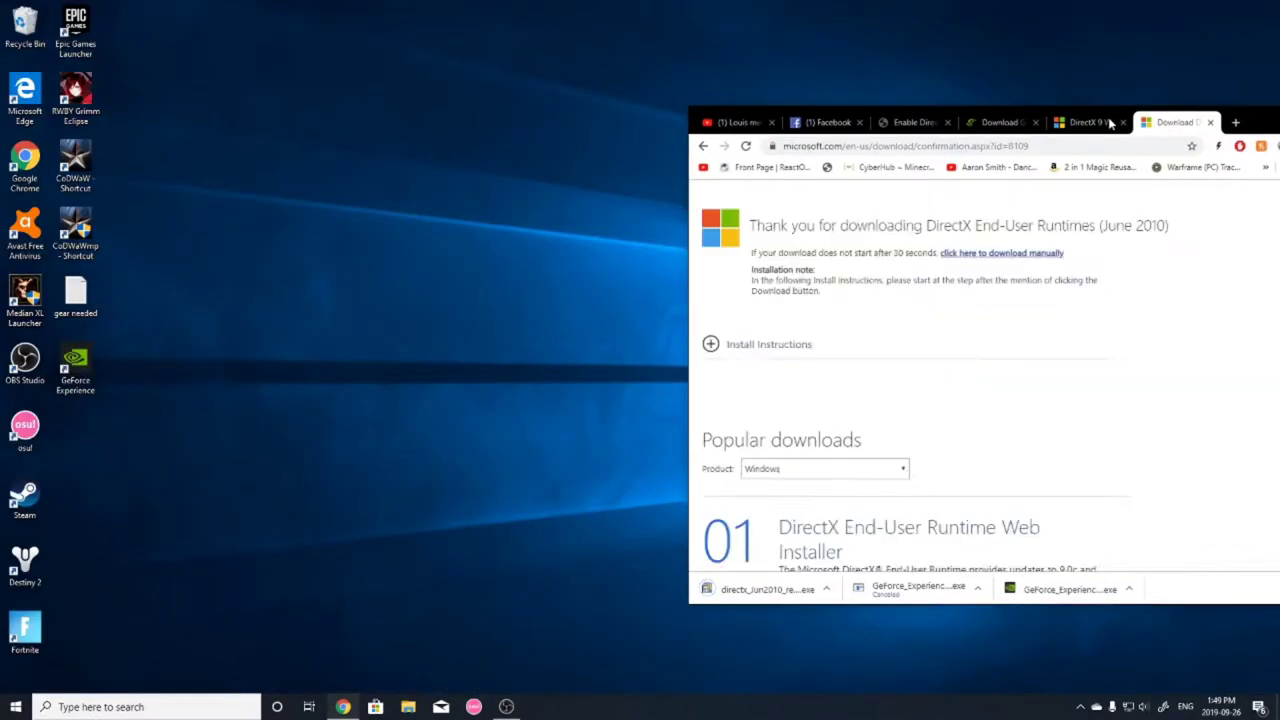
{"action": "right_click", "coordinate": [373, 232]}
{"action": "mouse_move", "coordinate": [440, 379]}
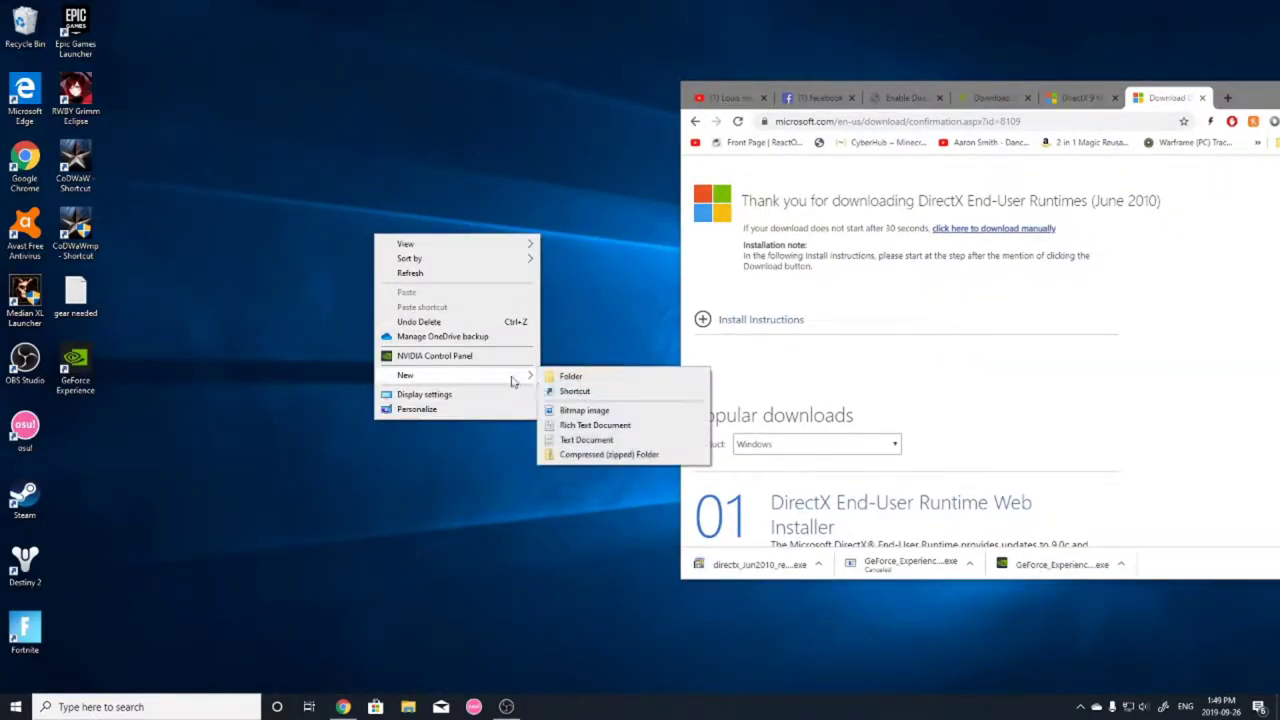
{"action": "left_click", "coordinate": [558, 378]}
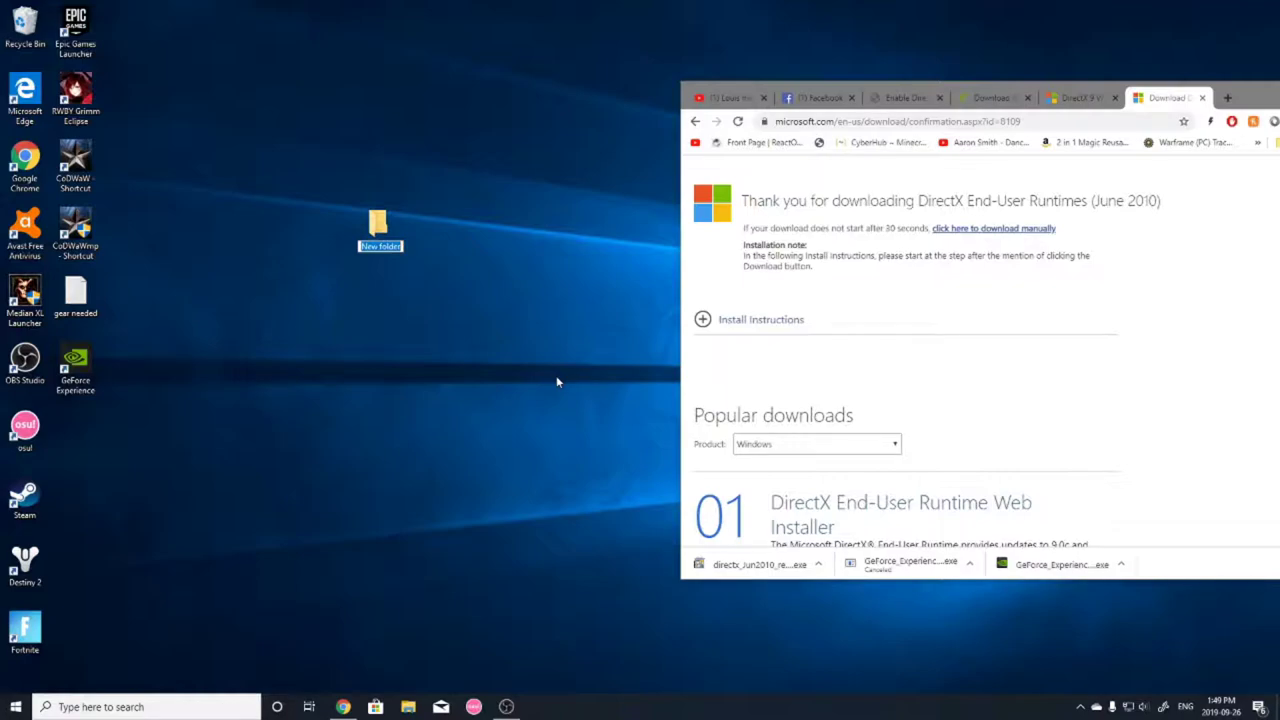
{"action": "type", "text": "tutorial"}
{"action": "key", "text": "Return"}
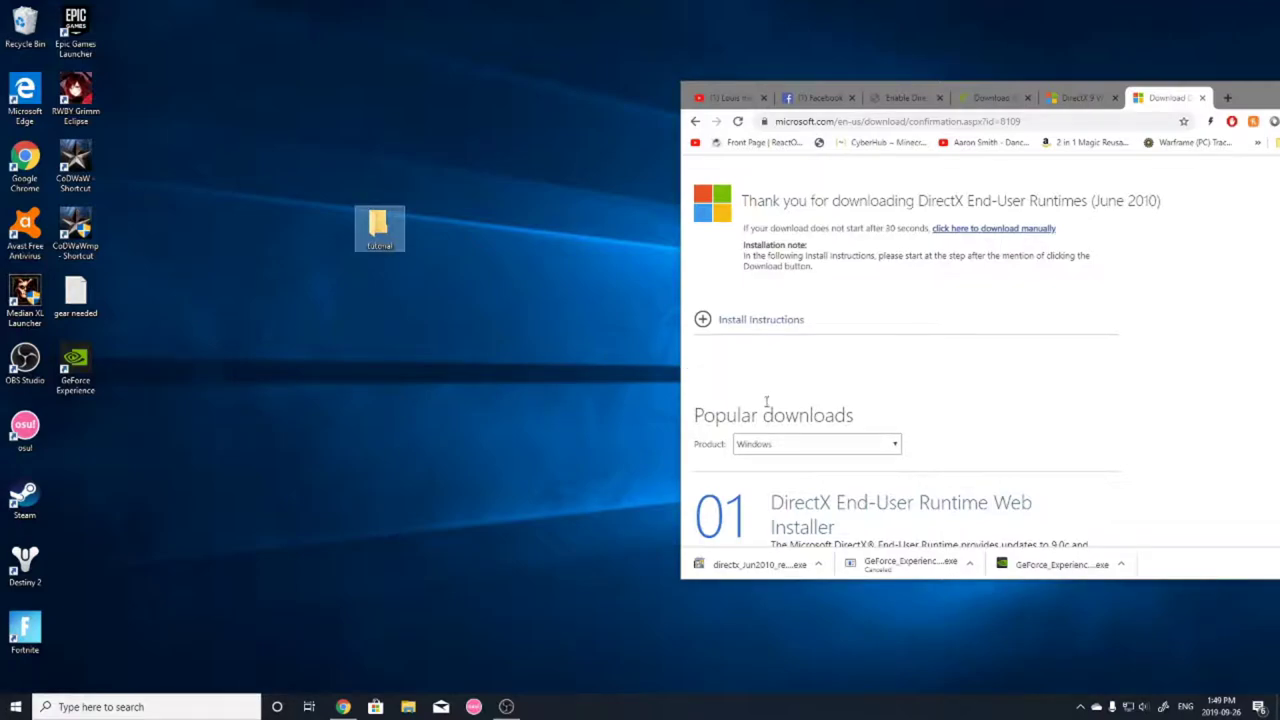
Step: Run directx_Jun2010_redist, extract its files into Desktop\tutorial, and open that folder
{"action": "left_click", "coordinate": [755, 565]}
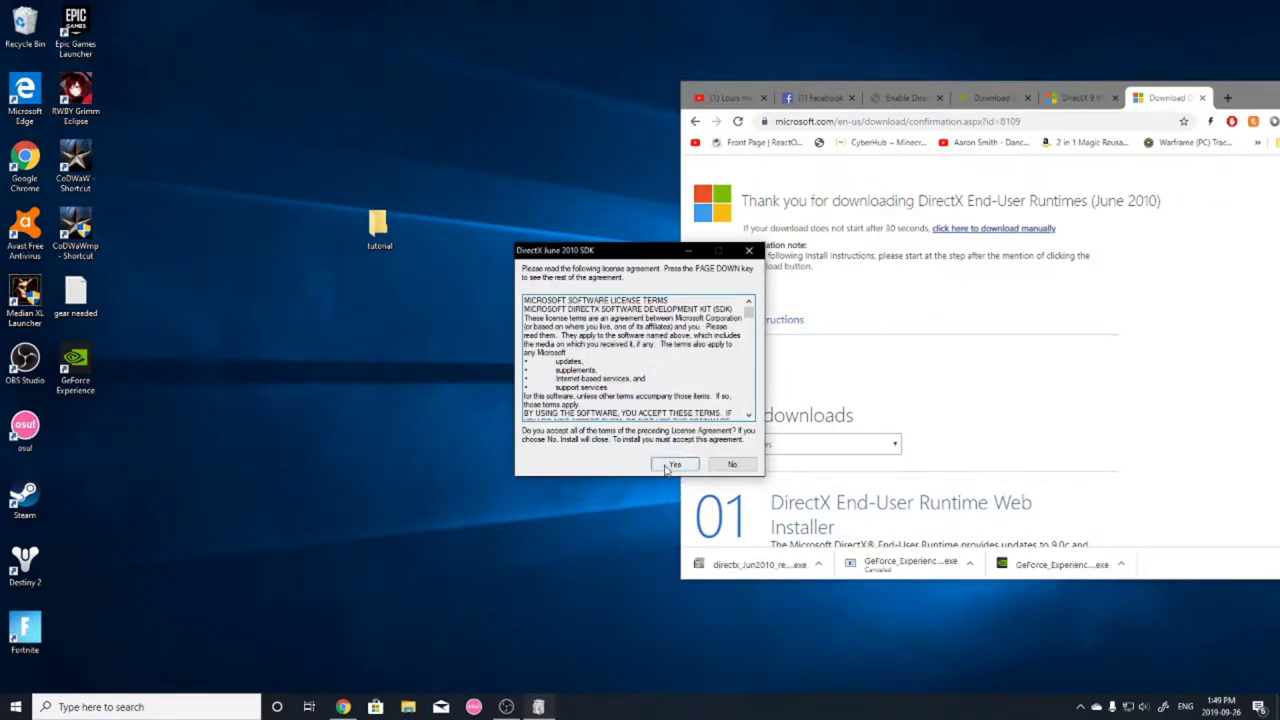
{"action": "left_click", "coordinate": [675, 465]}
{"action": "left_click", "coordinate": [716, 369]}
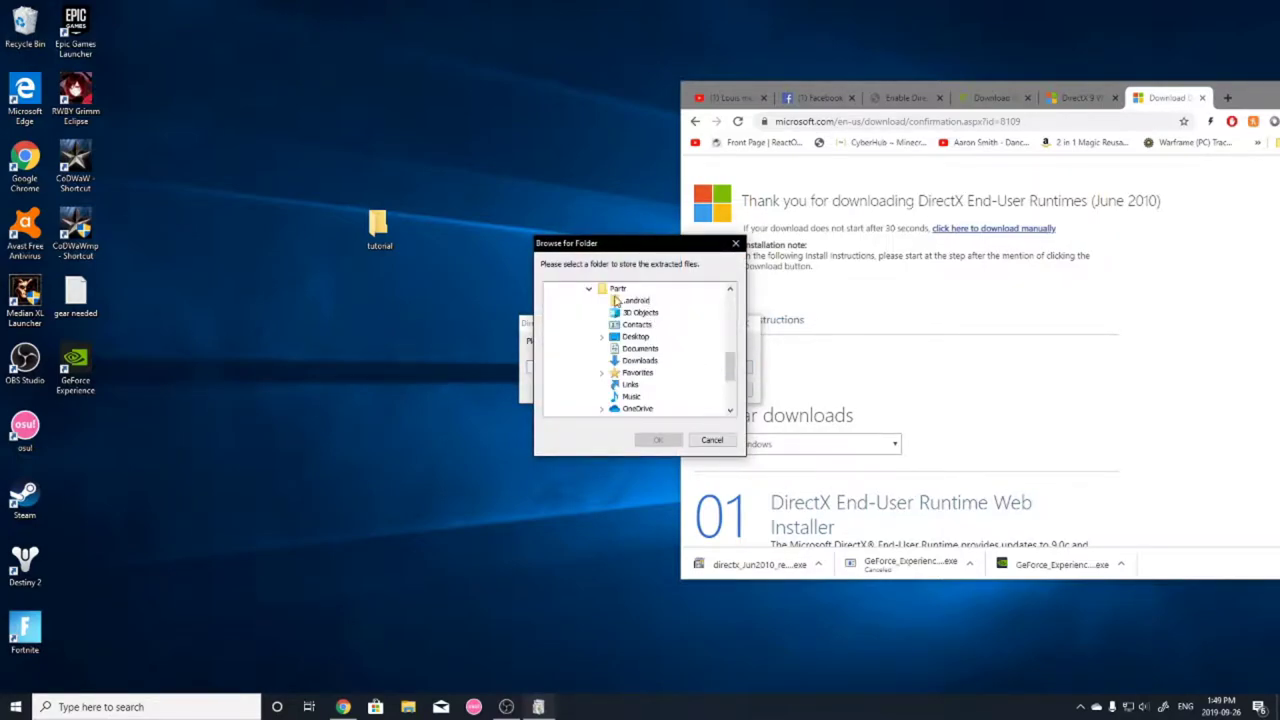
{"action": "left_click", "coordinate": [630, 338]}
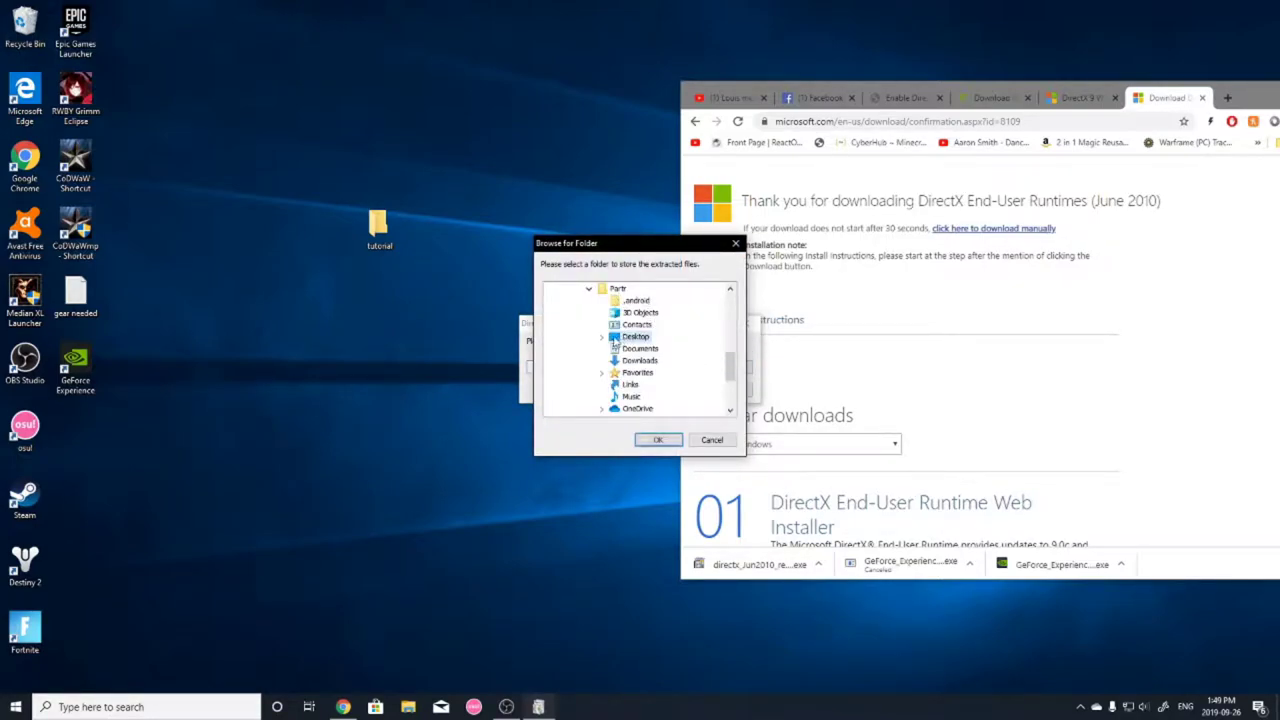
{"action": "left_click", "coordinate": [602, 337]}
{"action": "left_click", "coordinate": [640, 361]}
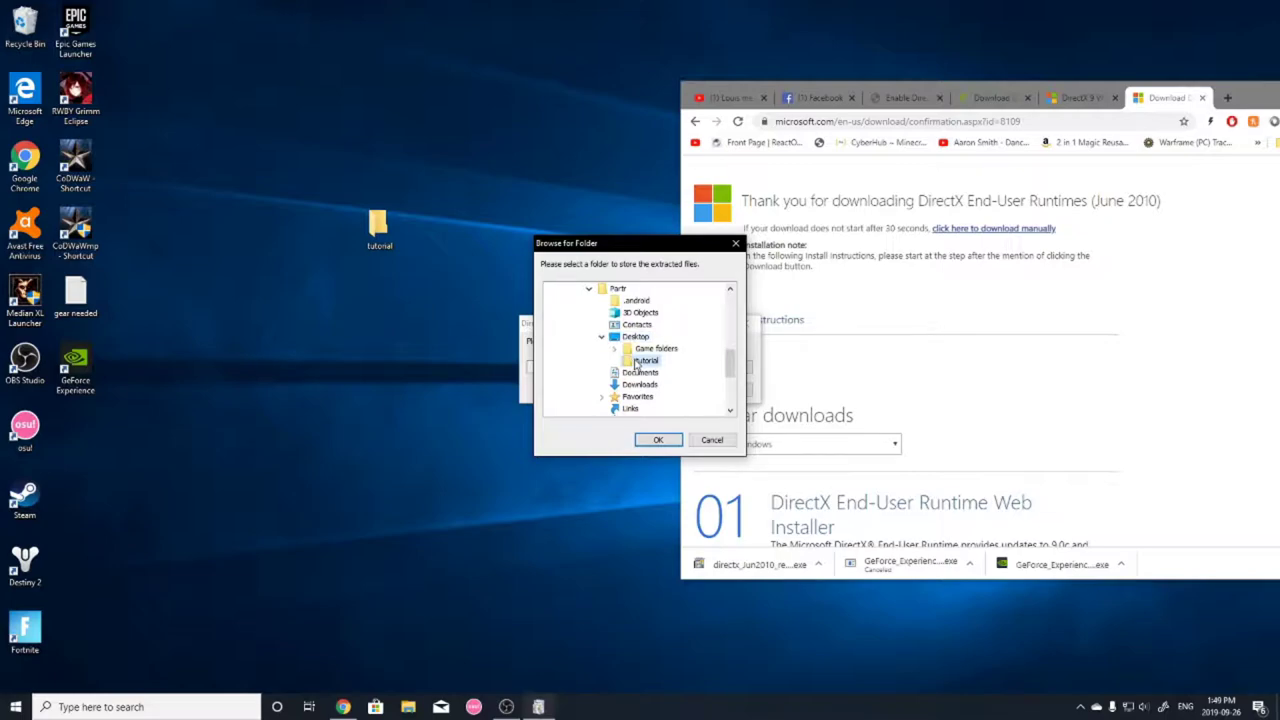
{"action": "left_click", "coordinate": [656, 440]}
{"action": "left_click", "coordinate": [672, 390]}
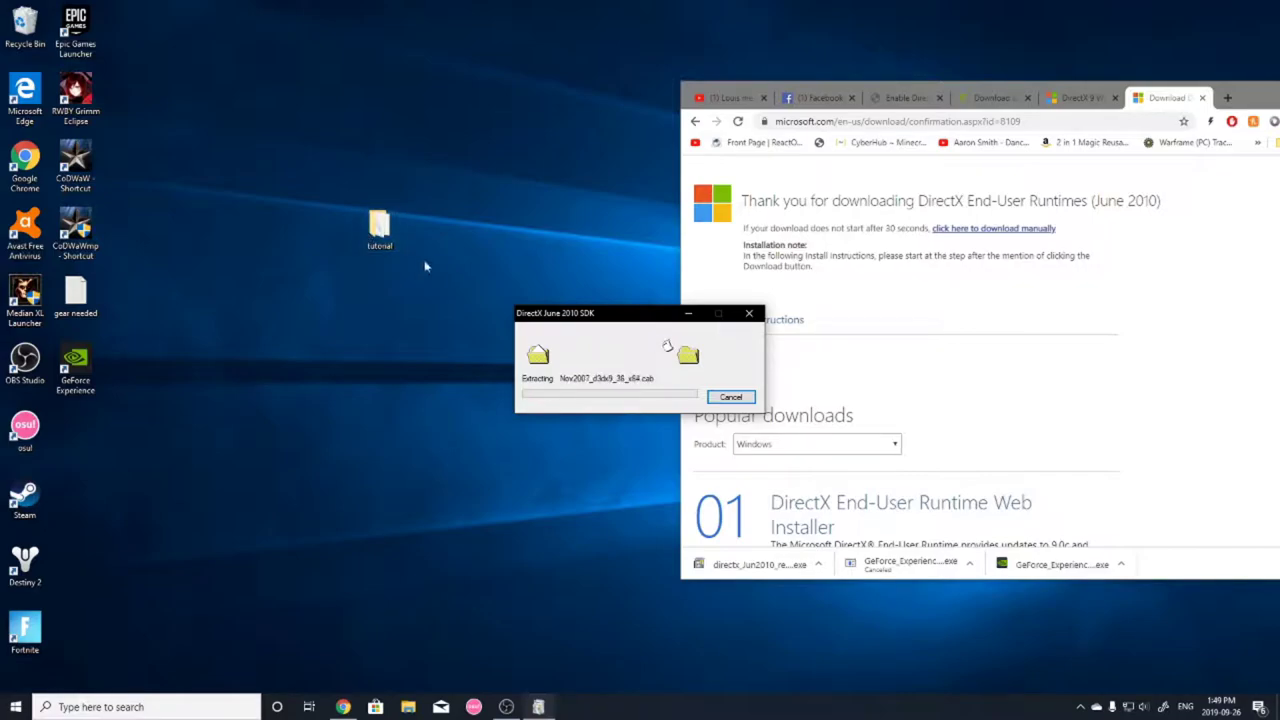
{"action": "double_click", "coordinate": [377, 236]}
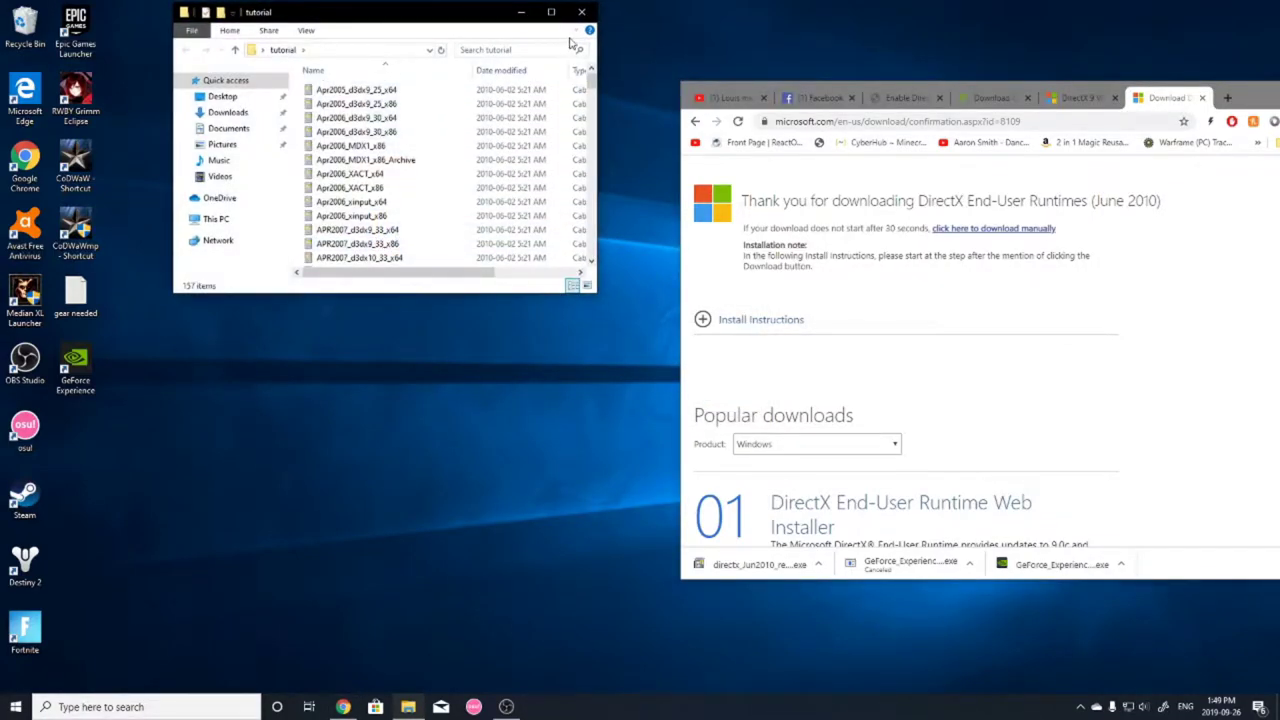
Step: Run DXSETUP from the maximized tutorial folder, accept the licence, and start installation
{"action": "left_click", "coordinate": [551, 12]}
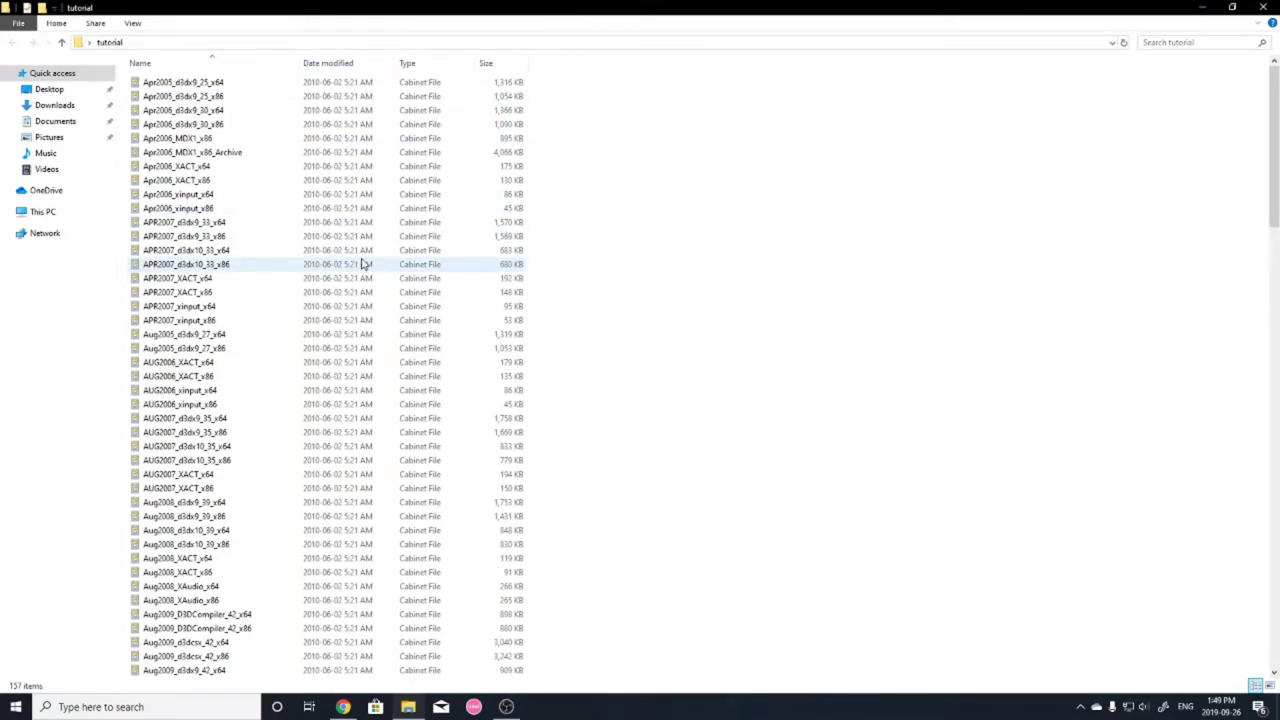
{"action": "scroll", "coordinate": [365, 265], "scroll_direction": "down", "scroll_amount": 11}
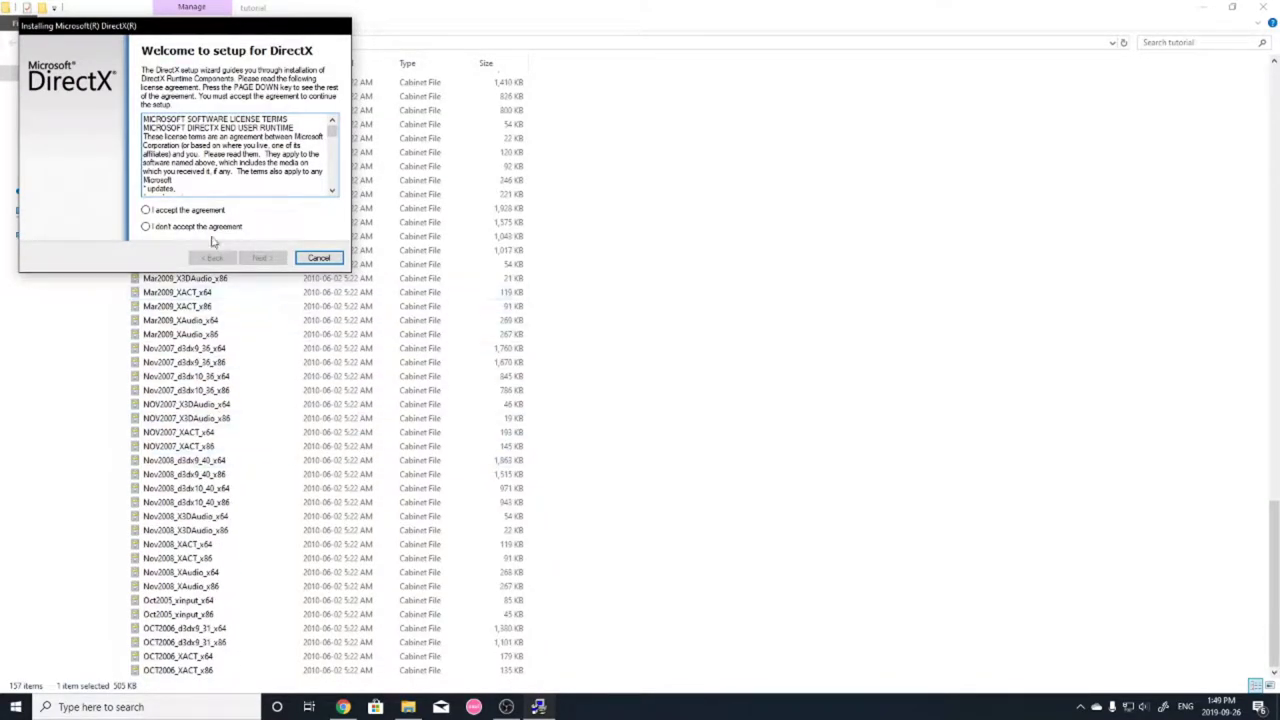
{"action": "left_click", "coordinate": [158, 212]}
{"action": "left_click", "coordinate": [259, 259]}
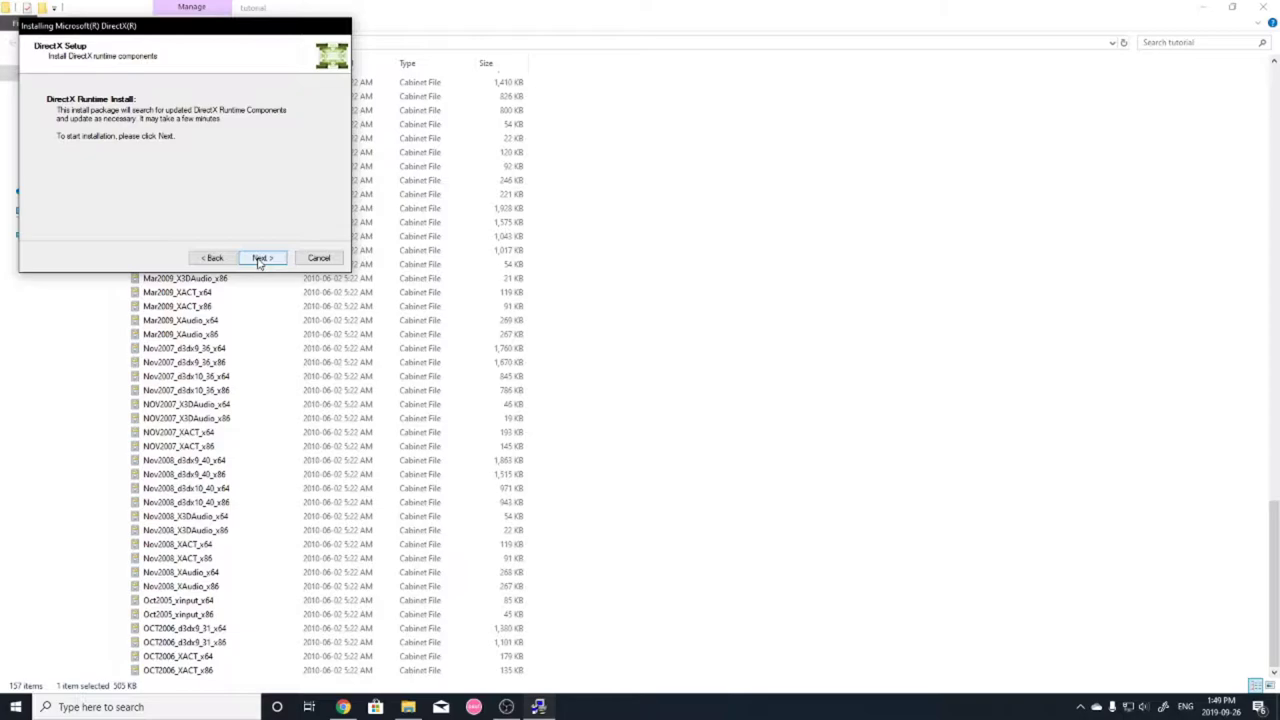
{"action": "left_click", "coordinate": [260, 259]}
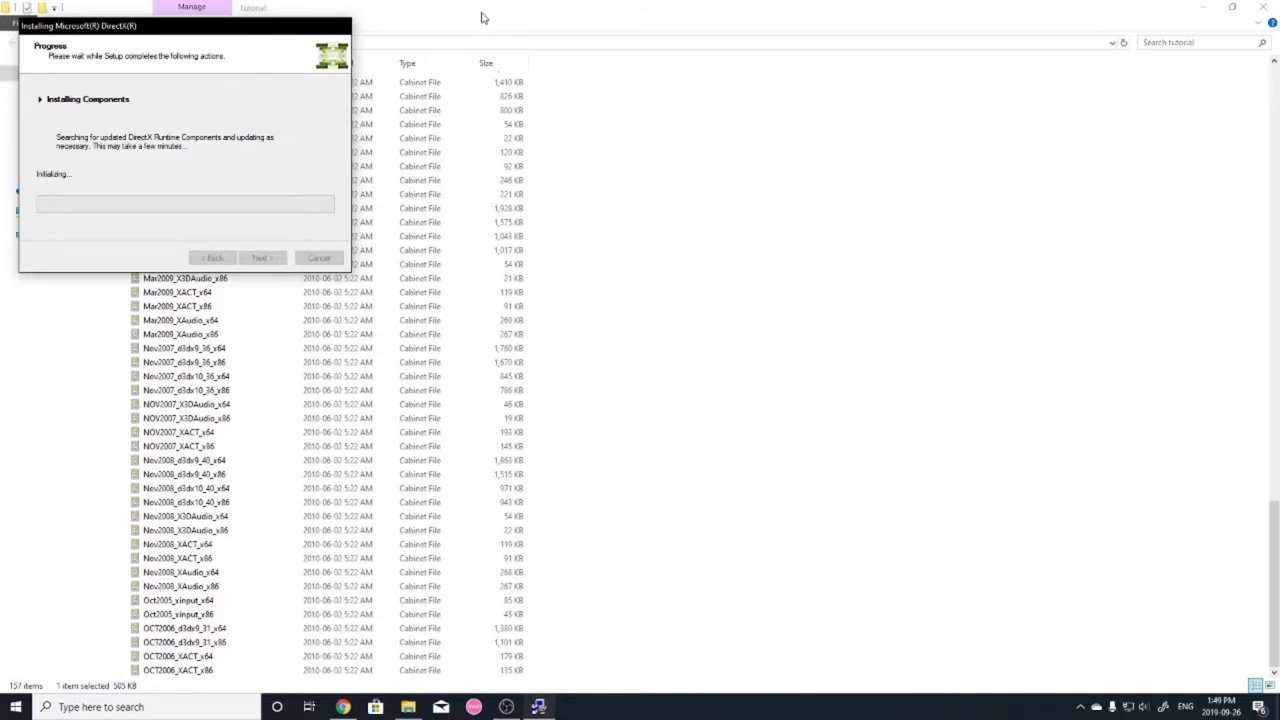
Step: Minimize the file list and move the DirectX installer progress window over the browser
{"action": "scroll", "coordinate": [485, 380], "scroll_direction": "up", "scroll_amount": 5}
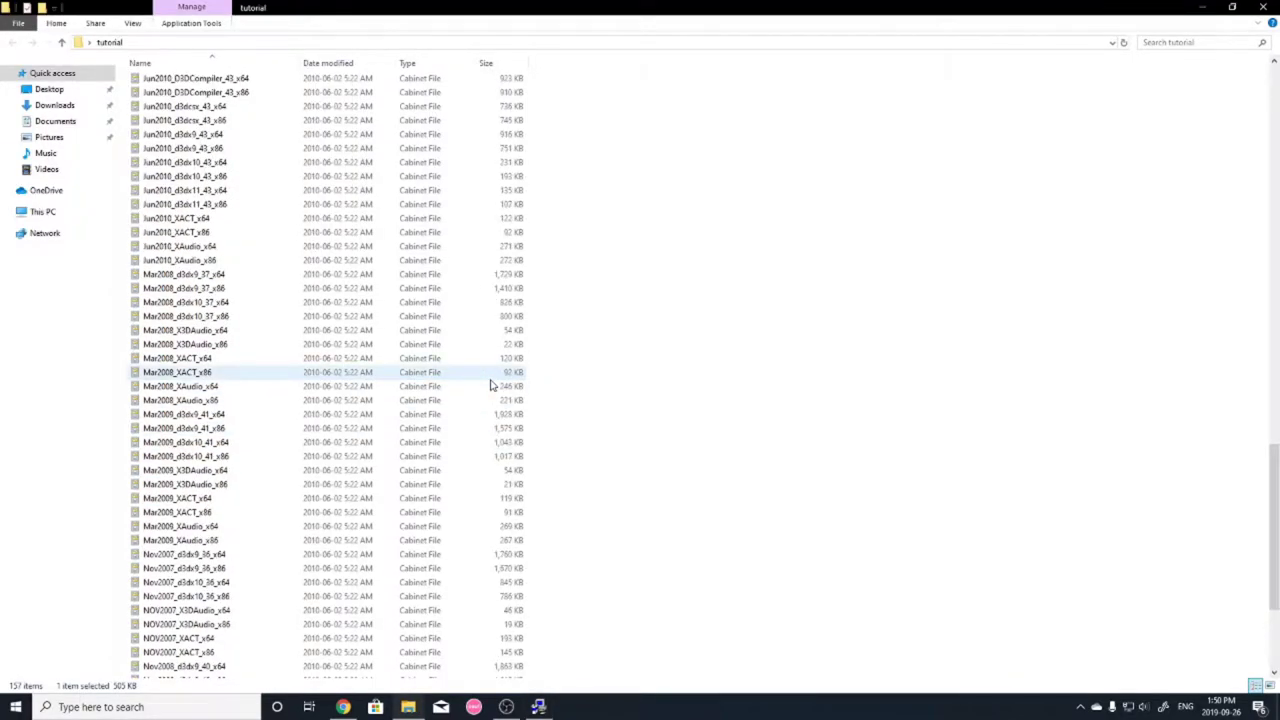
{"action": "scroll", "coordinate": [490, 382], "scroll_direction": "up", "scroll_amount": 15}
{"action": "left_click", "coordinate": [1200, 8]}
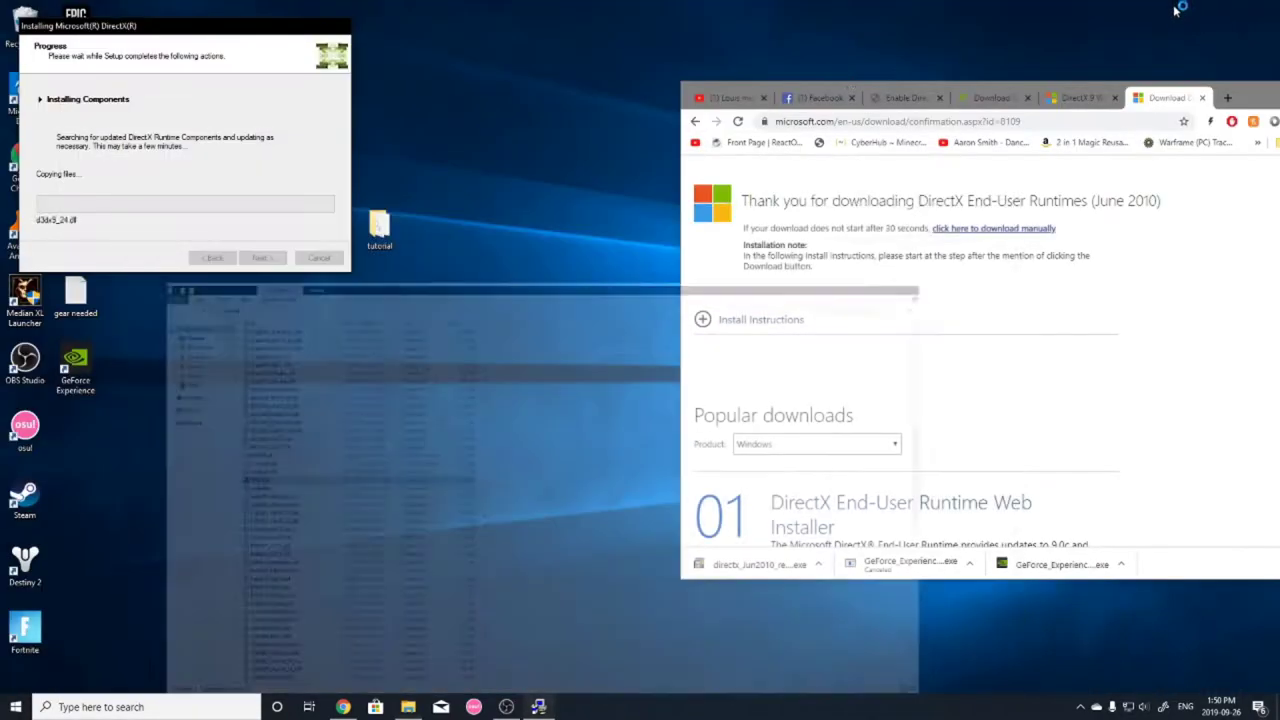
{"action": "left_click_drag", "start_coordinate": [163, 28], "coordinate": [797, 235]}
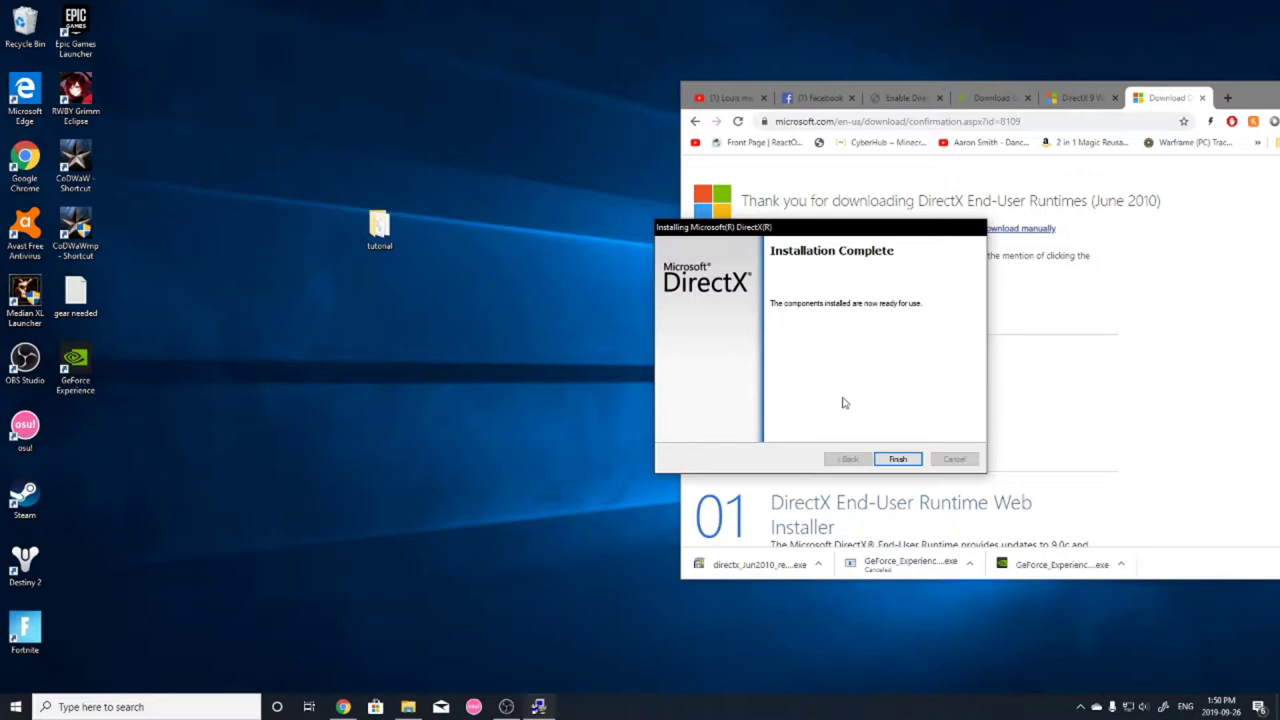
Step: Close the finished installer, minimize Chrome, launch CoDWaWmp and allow it through the firewall
{"action": "left_click", "coordinate": [895, 459]}
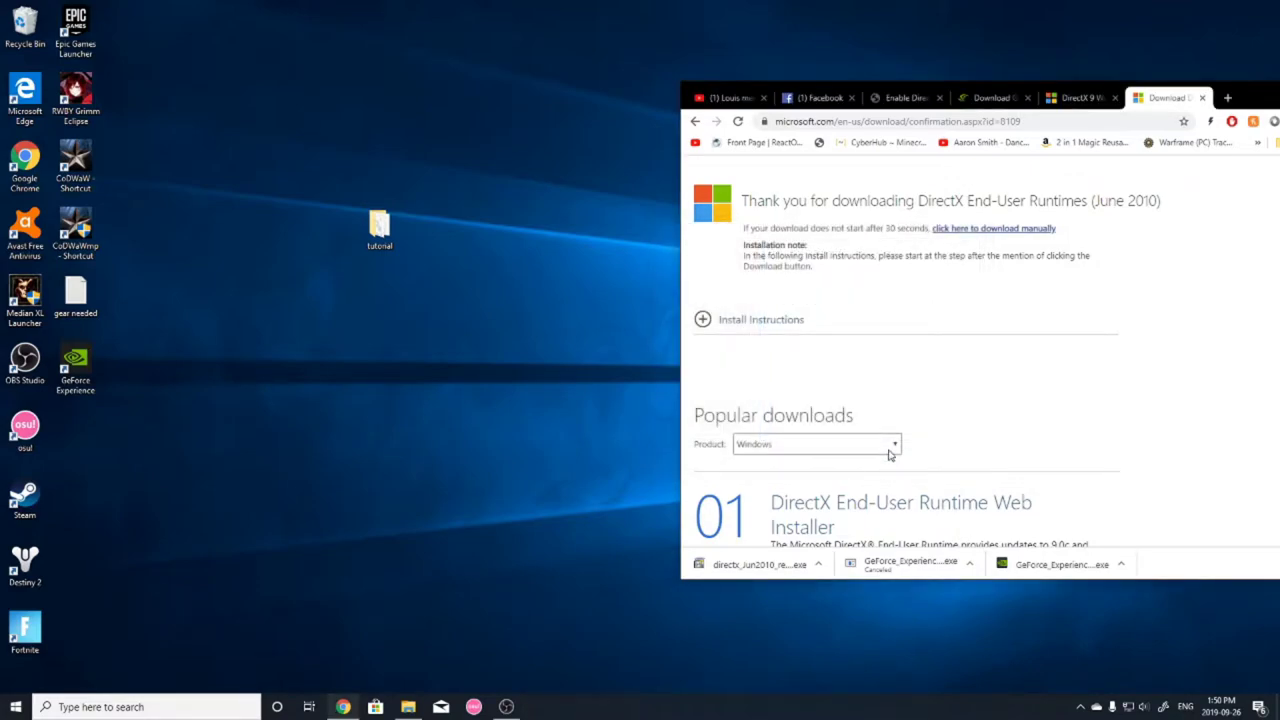
{"action": "left_click_drag", "start_coordinate": [1214, 90], "coordinate": [1091, 90]}
{"action": "left_click", "coordinate": [1155, 91]}
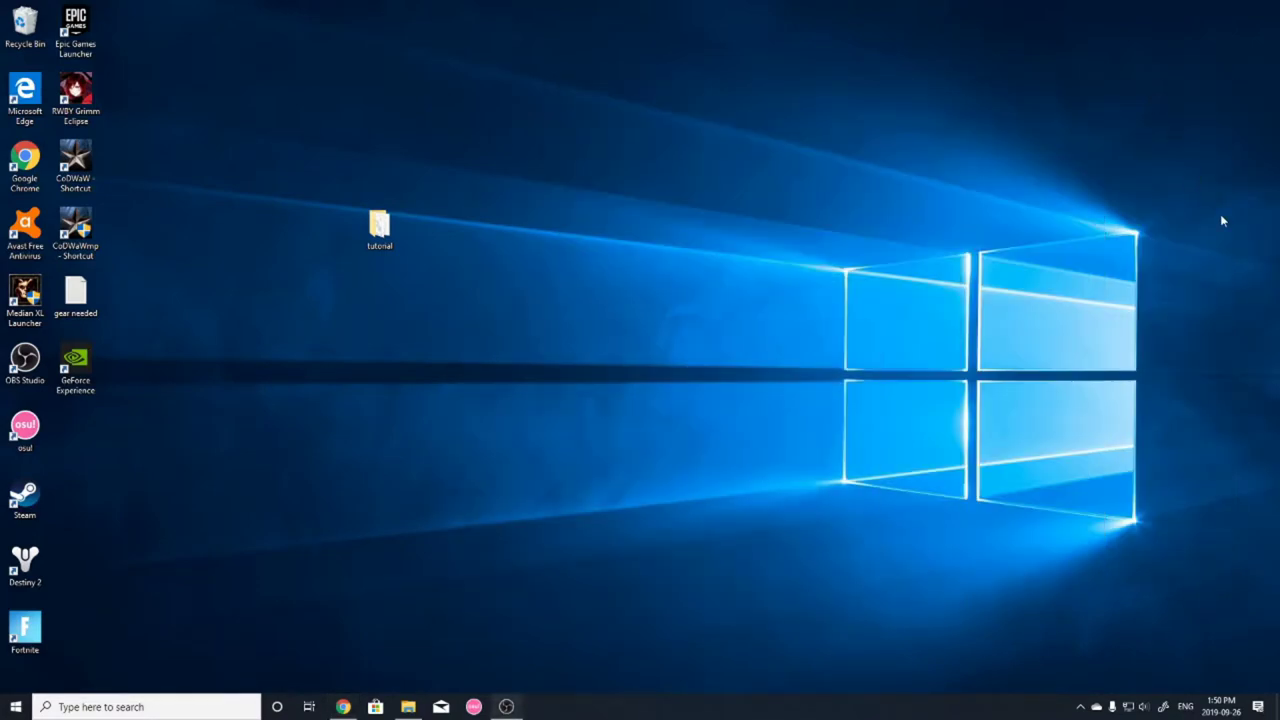
{"action": "double_click", "coordinate": [75, 228]}
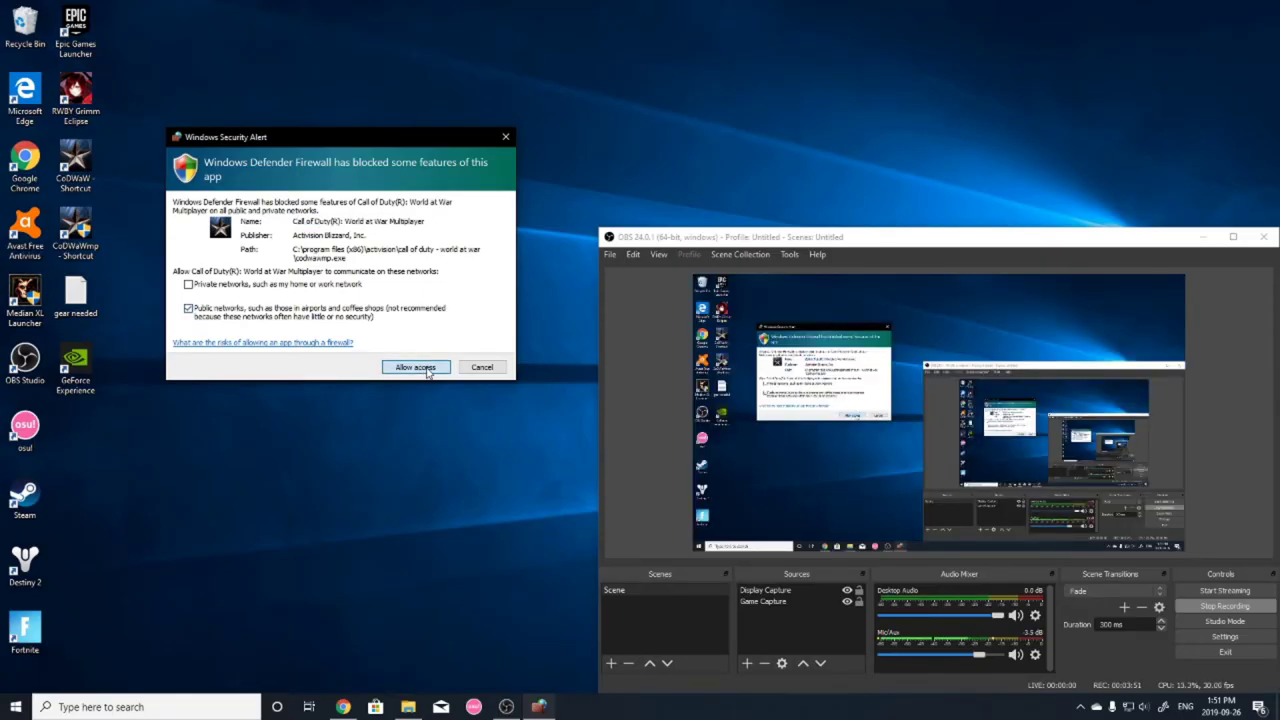
{"action": "left_click", "coordinate": [420, 368]}
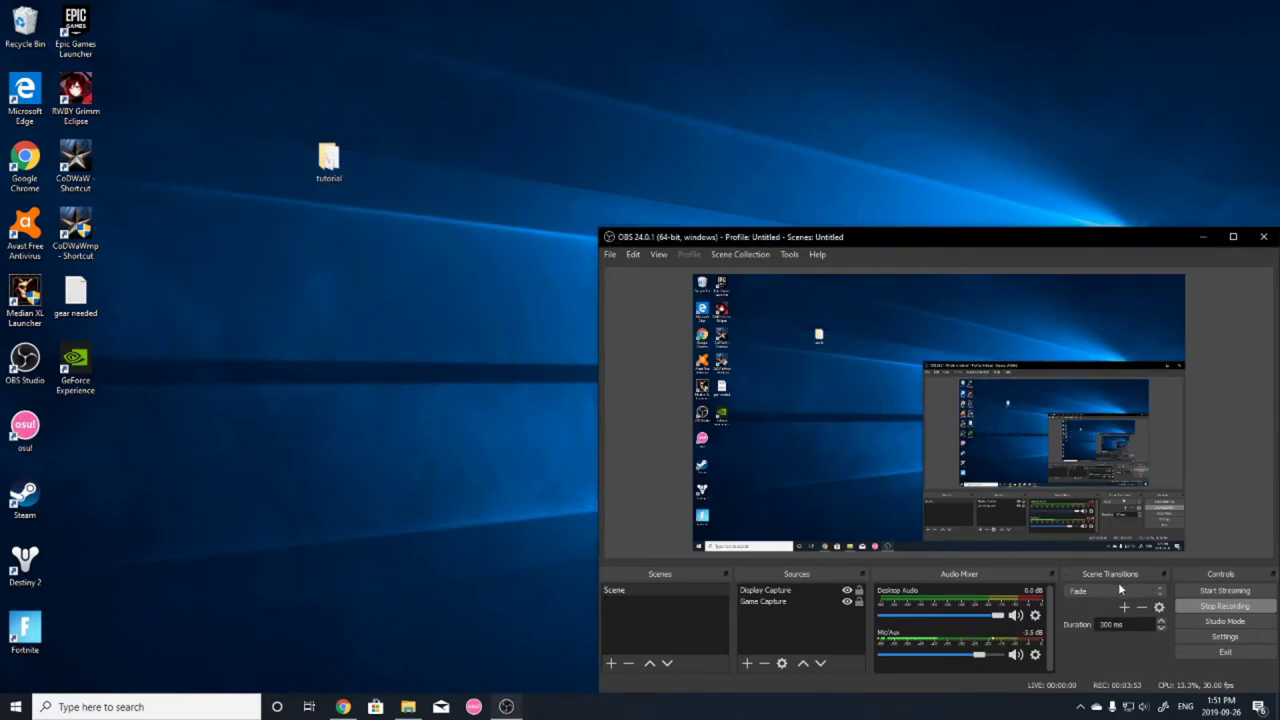